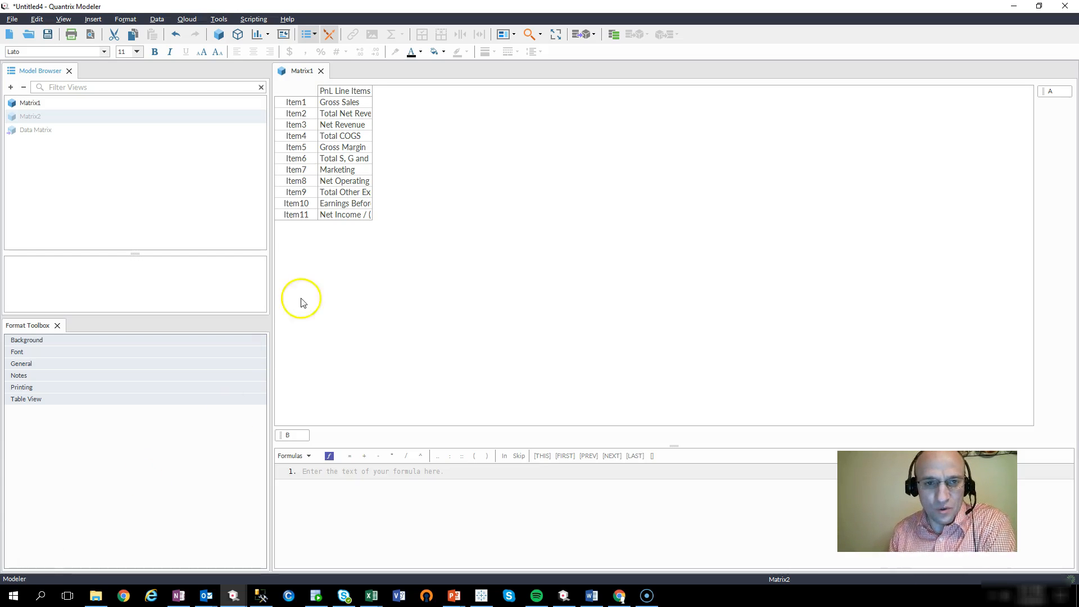
Step: Widen the PnL Line Items column so full line-item names like Gross Margin show
left_click(362, 91)
left_click_drag(373, 92, 420, 91)
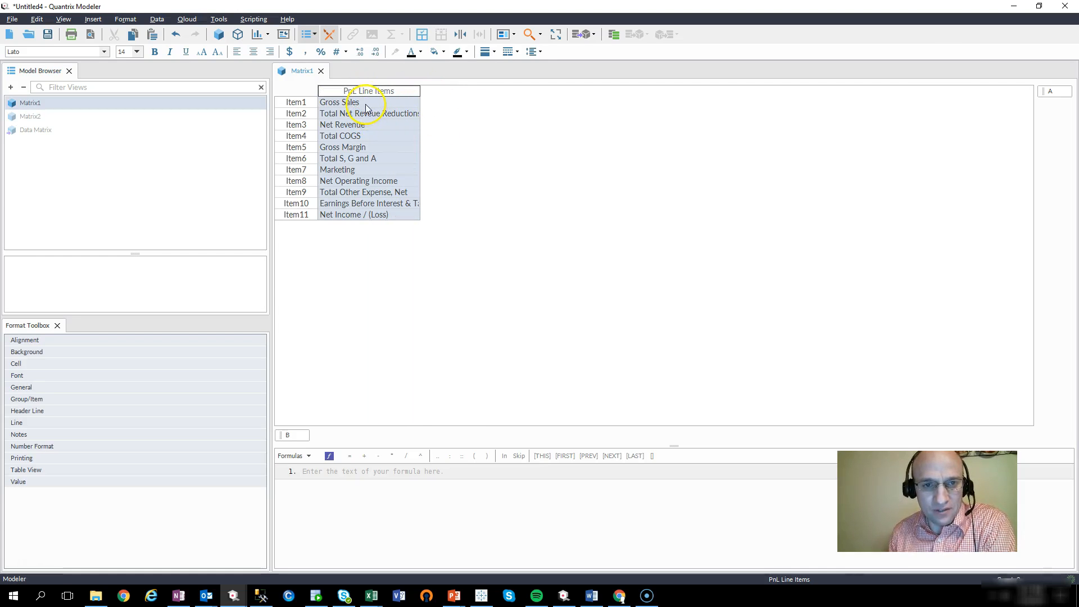
left_click(363, 126)
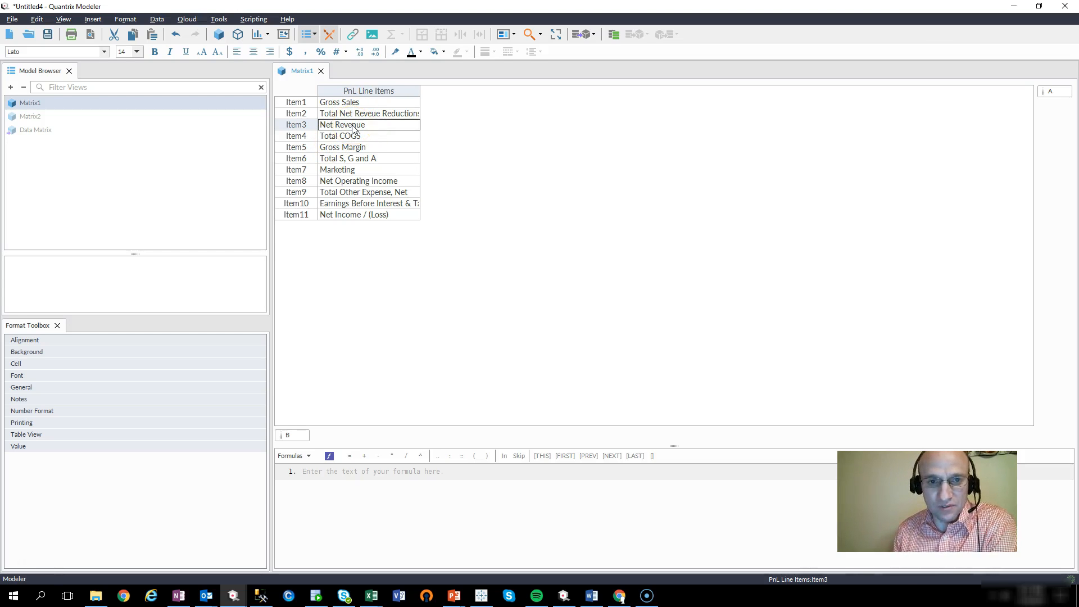
left_click(353, 138)
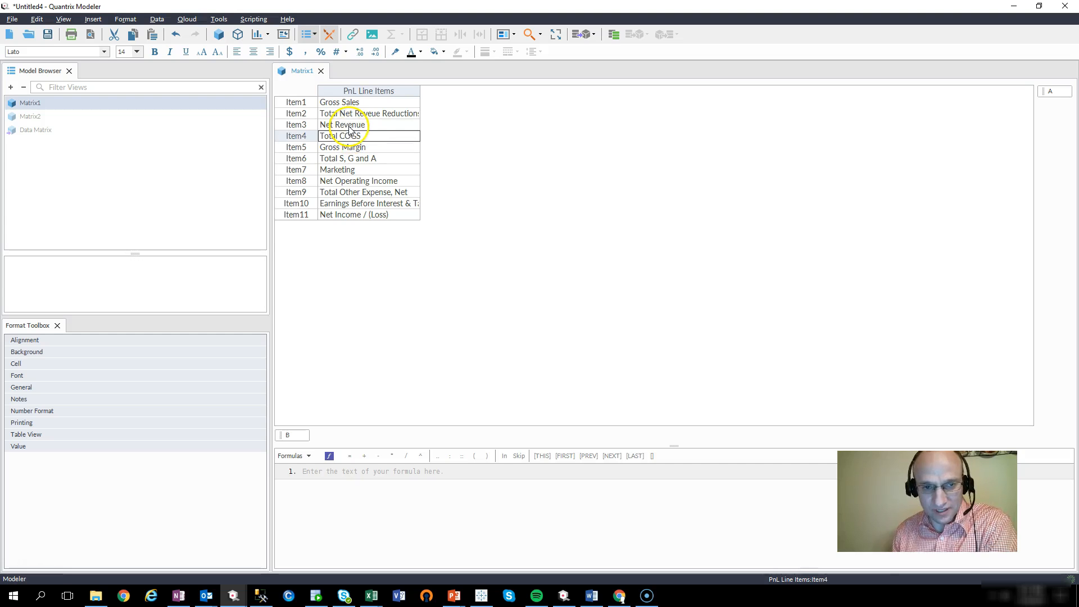
left_click(350, 149)
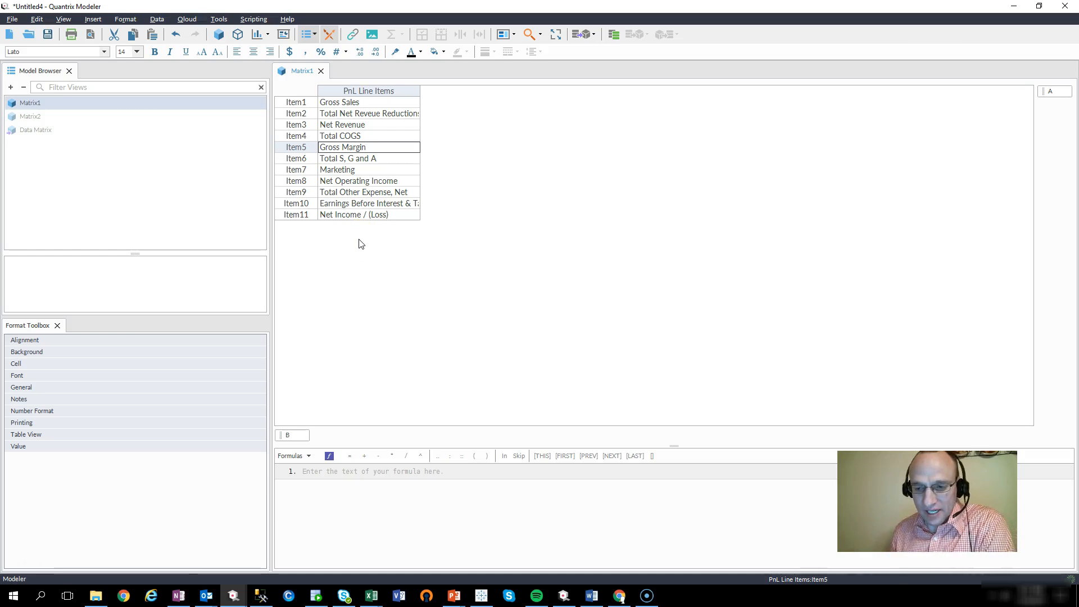
Step: Add a new empty matrix, Matrix3, with categories E and F
left_click(390, 92)
left_click(371, 170)
left_click(376, 147)
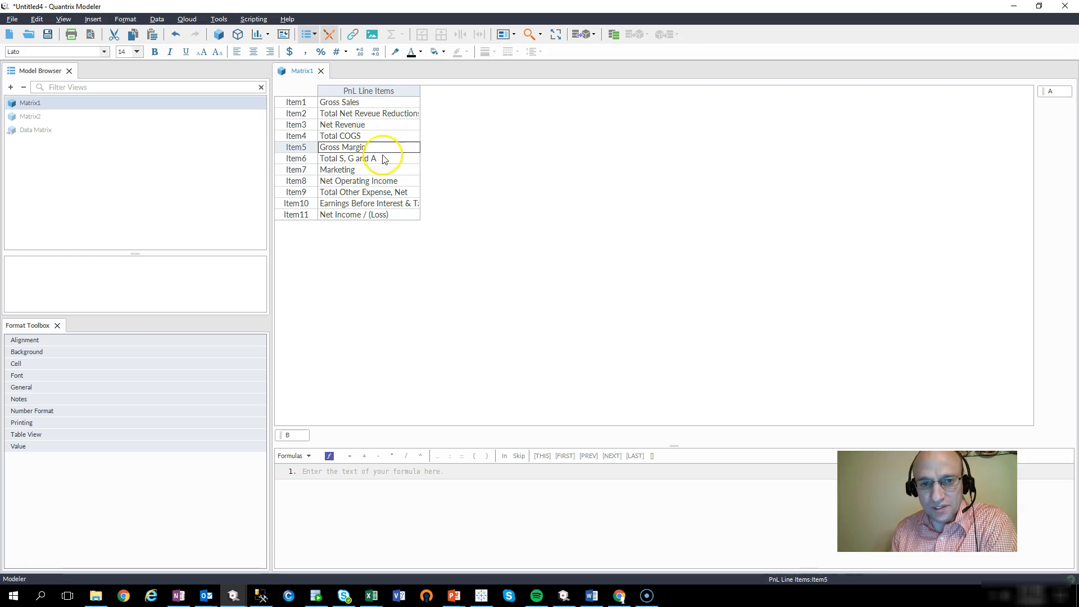
left_click(401, 92)
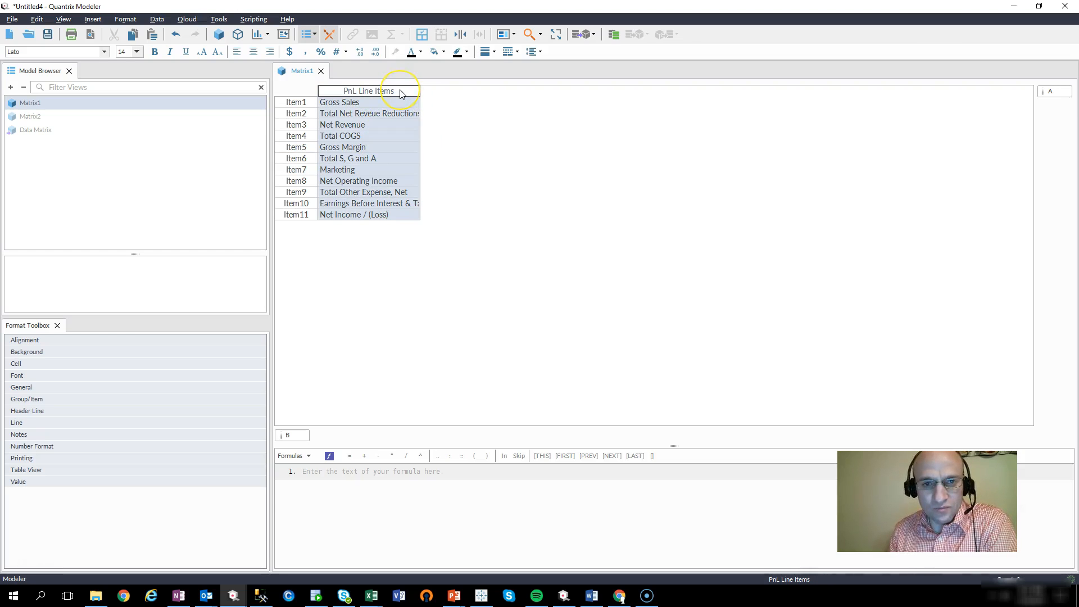
left_click(218, 34)
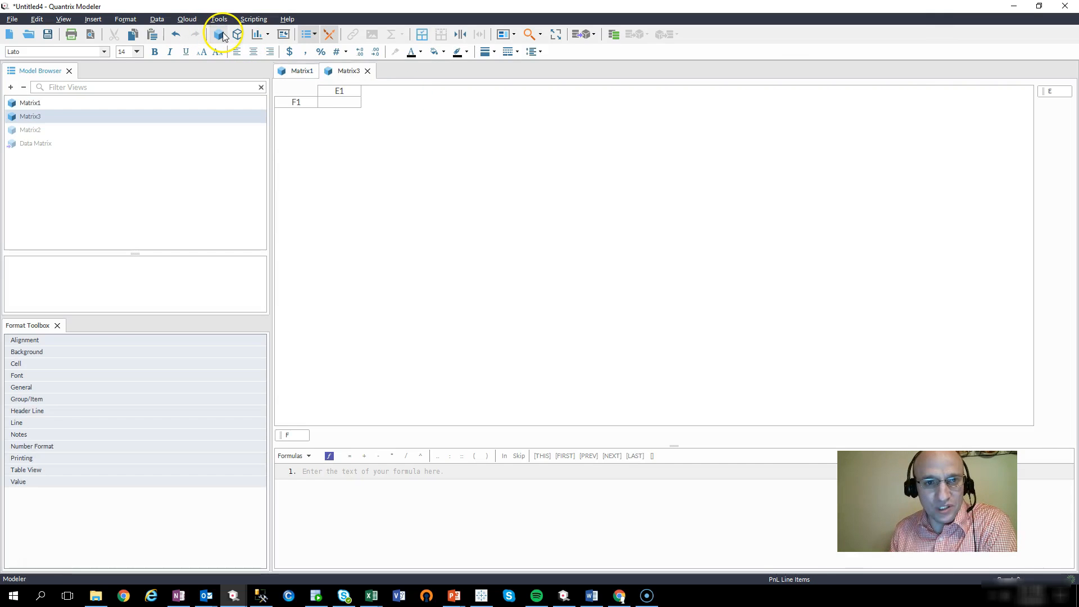
Step: Dock Matrix3 to the right of Matrix1 and enlarge its formula area
left_click_drag(344, 75, 889, 234)
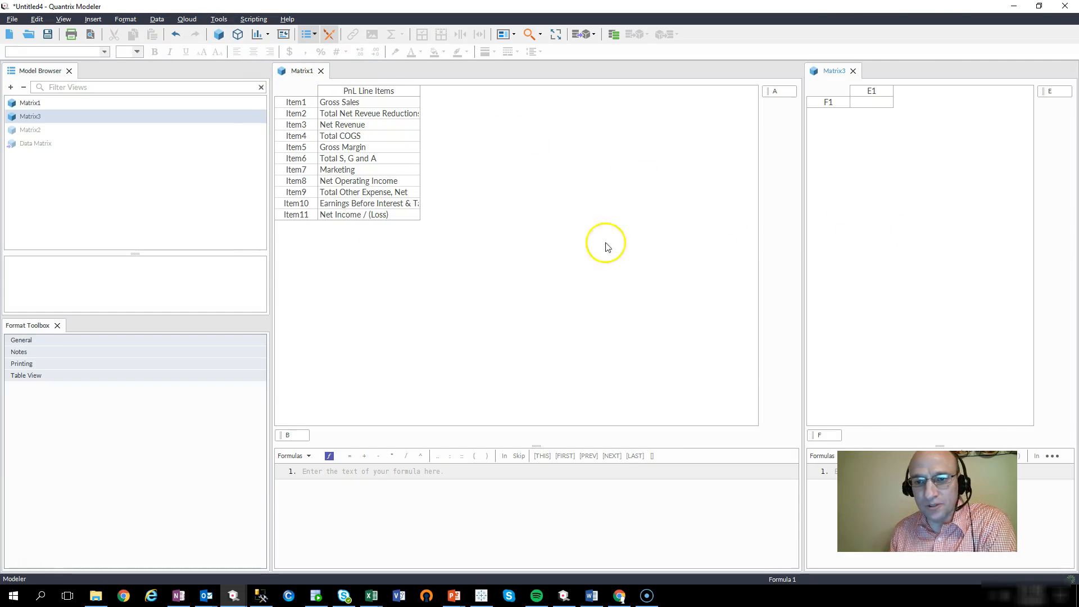
right_click(819, 437)
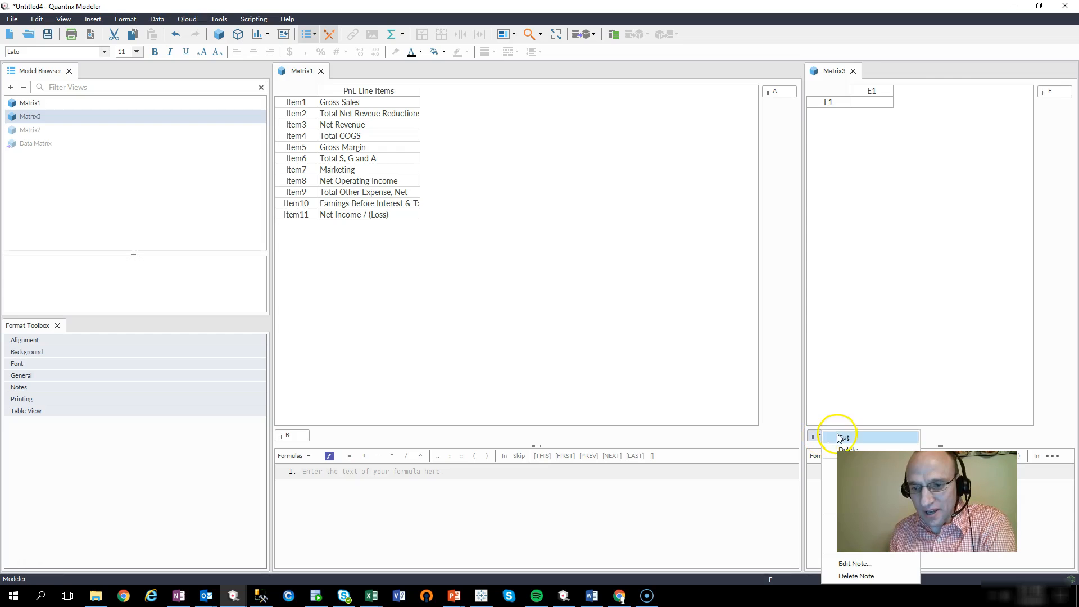
left_click(942, 448)
left_click_drag(940, 441, 930, 250)
Step: Turn on Automatic item generation for Matrix3's F category
right_click(825, 243)
mouse_move(881, 307)
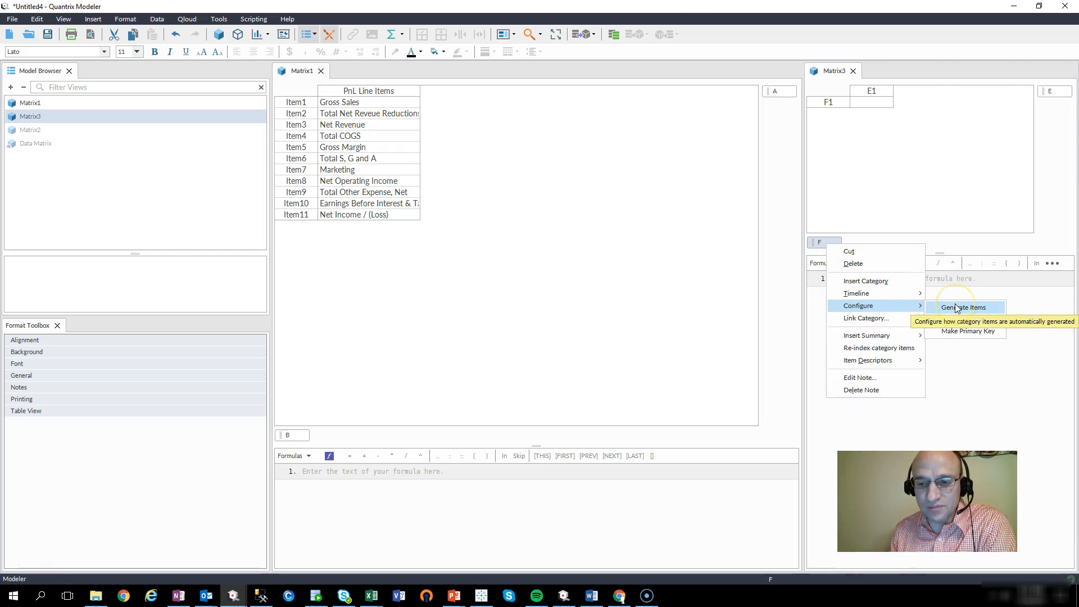
left_click(957, 307)
left_click(447, 225)
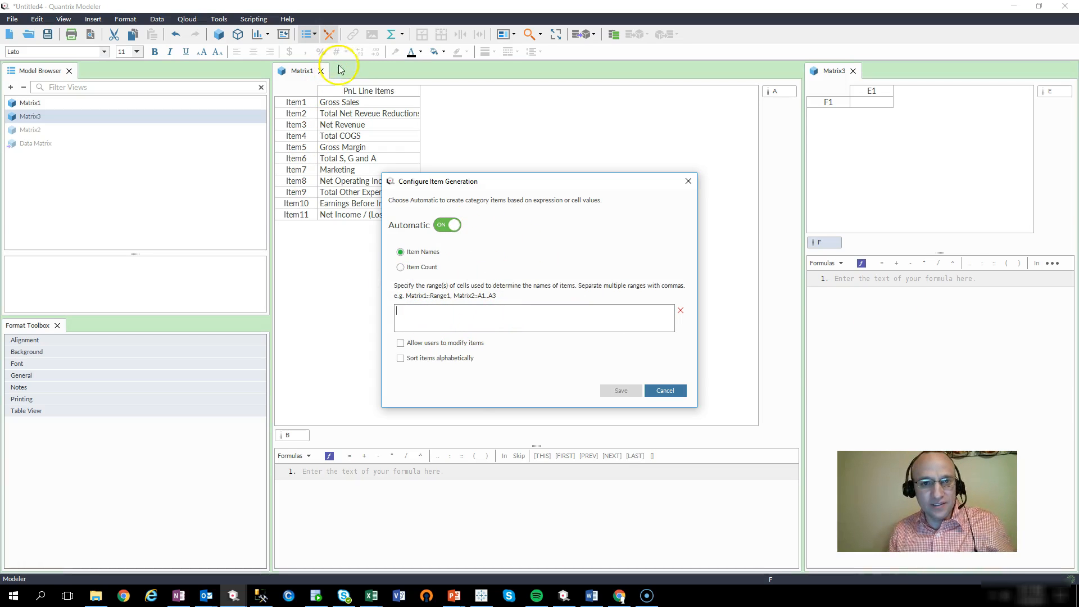
Step: Generate F's items from Matrix1's PnL Line Items and widen Matrix3's row labels
left_click(362, 90)
left_click(618, 390)
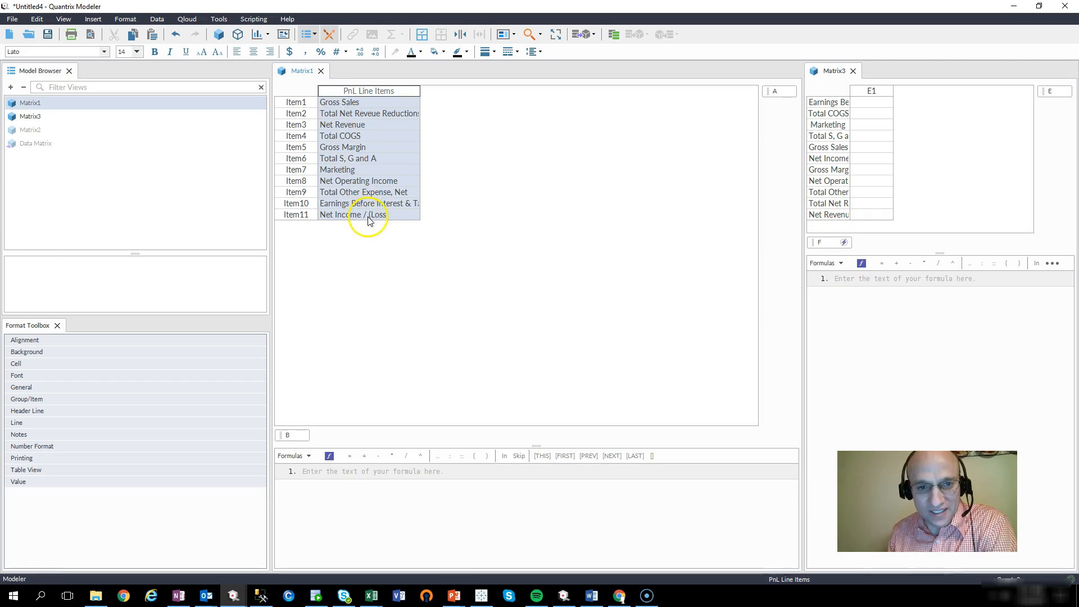
left_click(352, 105)
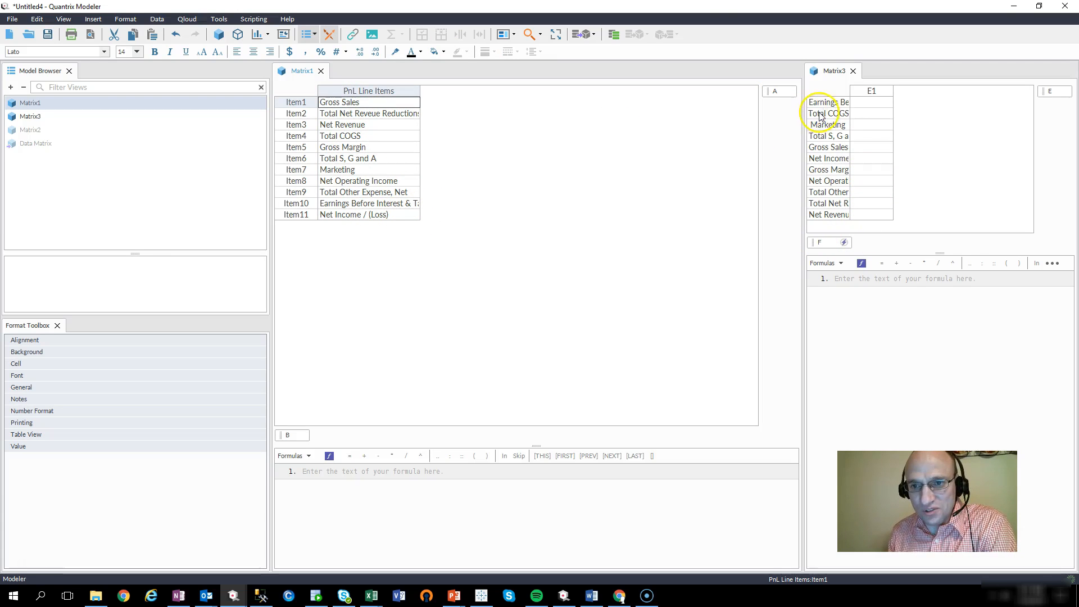
left_click(828, 169)
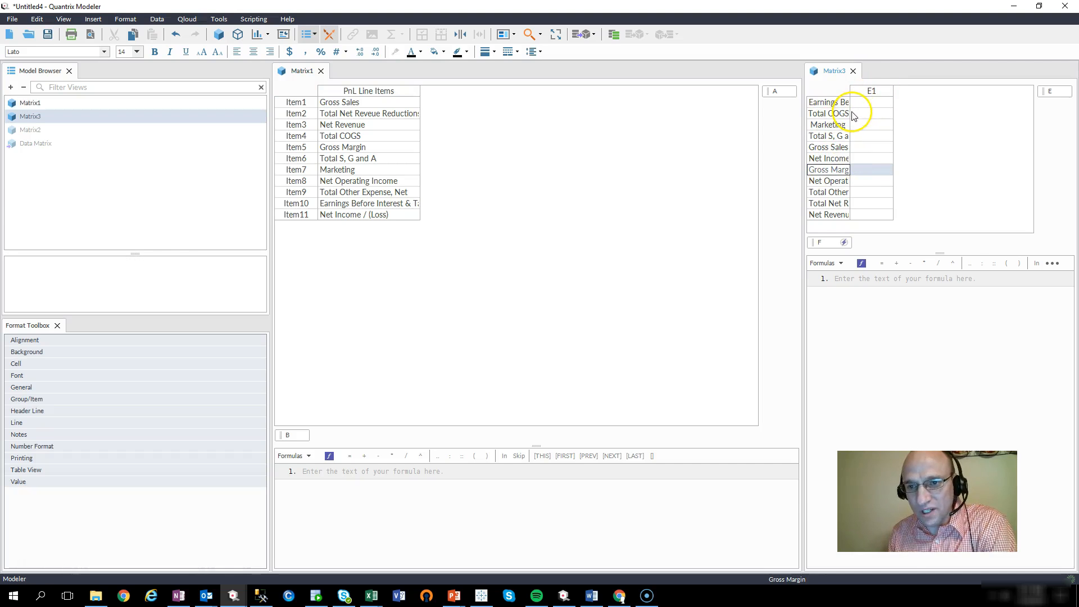
left_click_drag(851, 112, 884, 110)
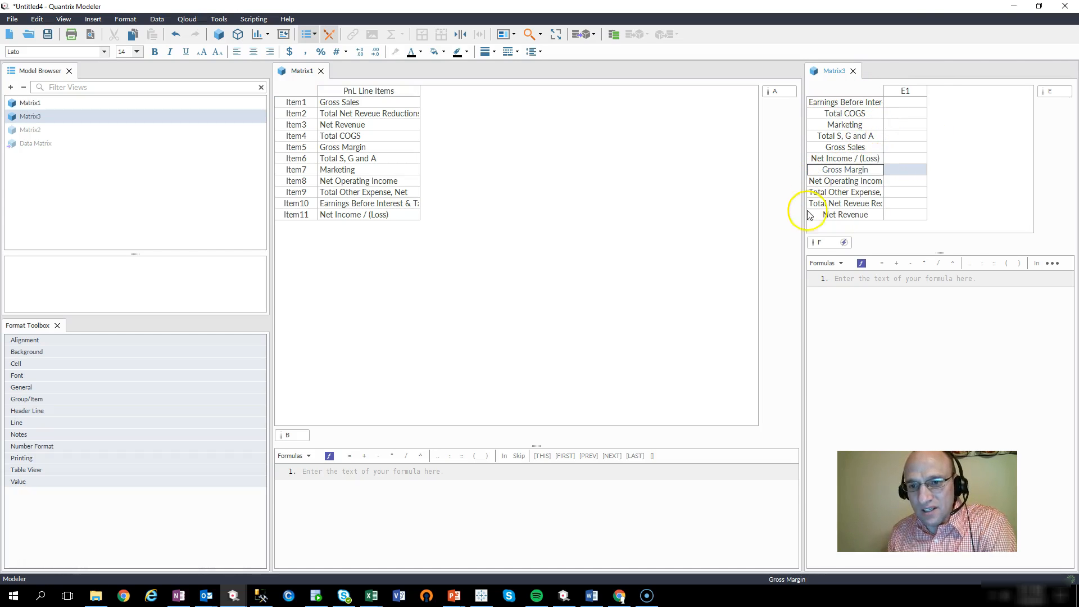
Step: Move Gross Sales to the top of Matrix3 and shift Marketing down two places
left_click(863, 148)
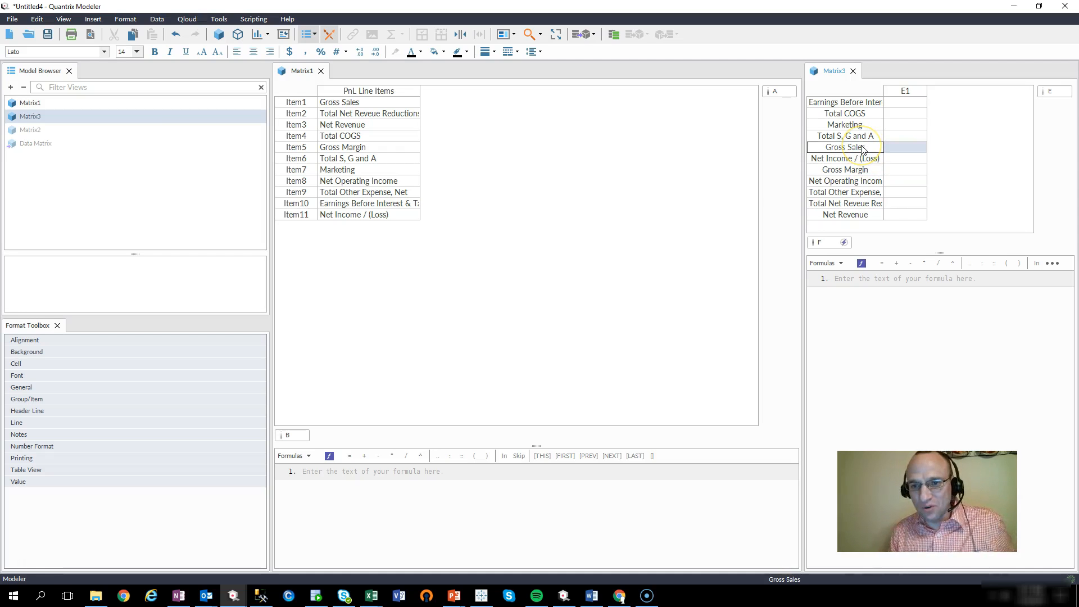
key("ctrl+Up")
key("ctrl+Up")
key("ctrl+Up")
key("ctrl+Up")
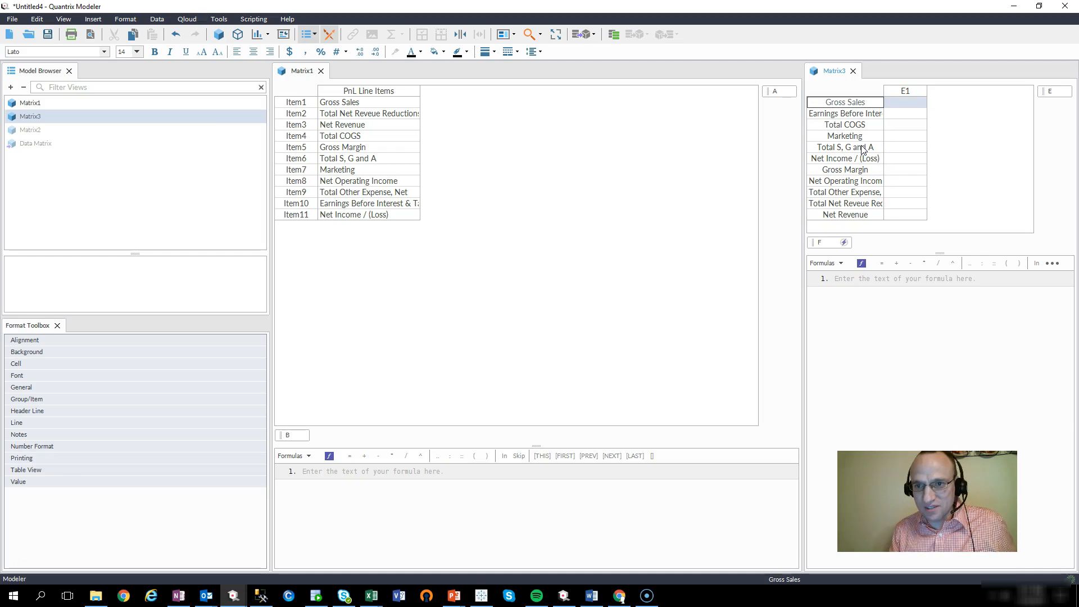
key("Down")
key("Down")
key("Down")
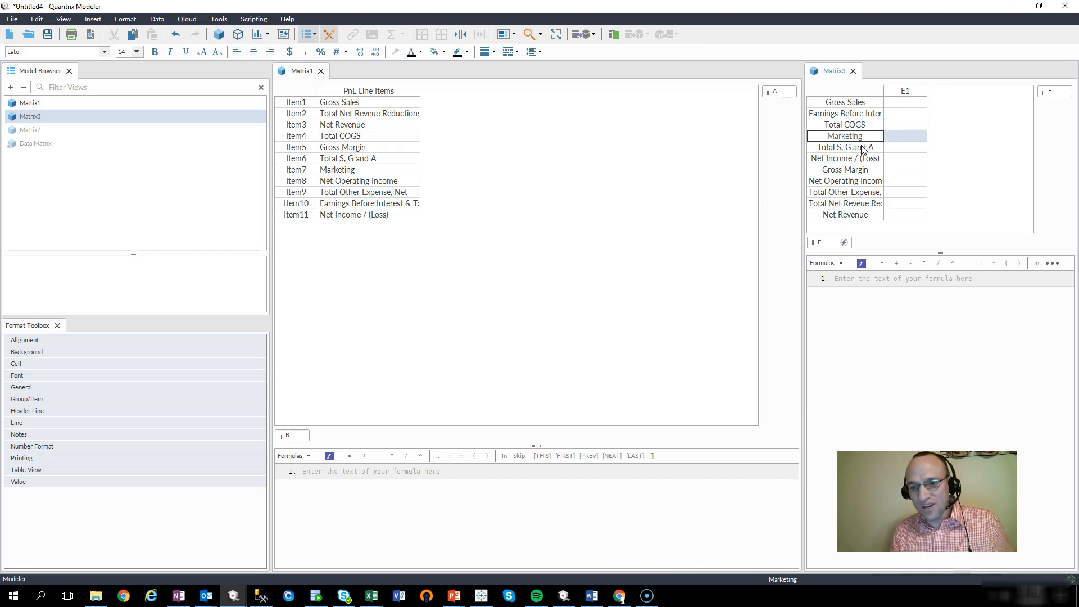
key("ctrl+Down")
key("ctrl+Up")
key("ctrl+Up")
key("ctrl+Up")
key("ctrl+Down")
key("ctrl+Down")
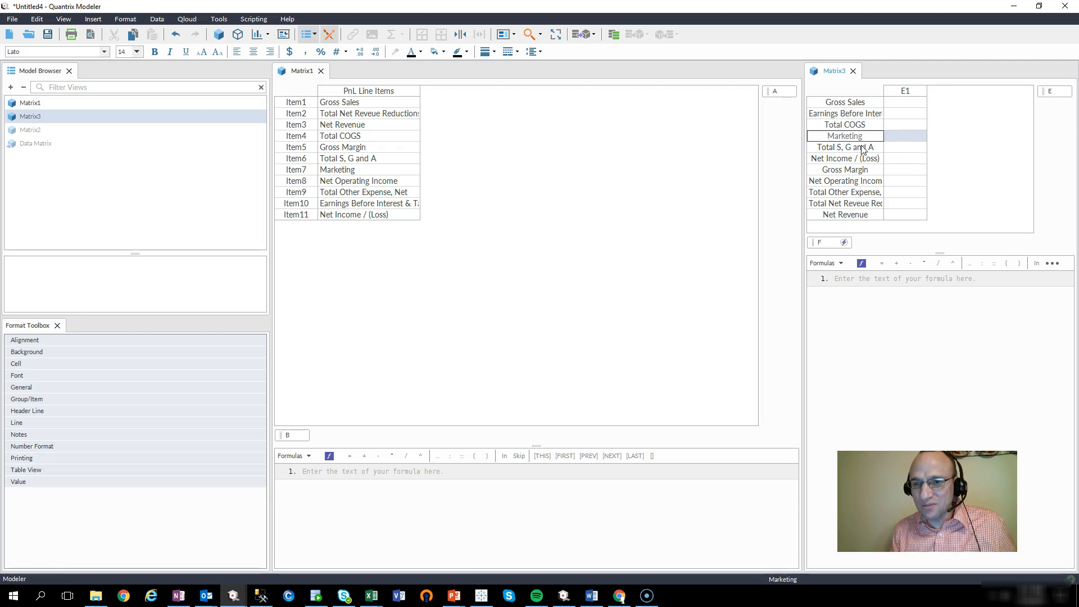
key("ctrl+Down")
key("ctrl+Down")
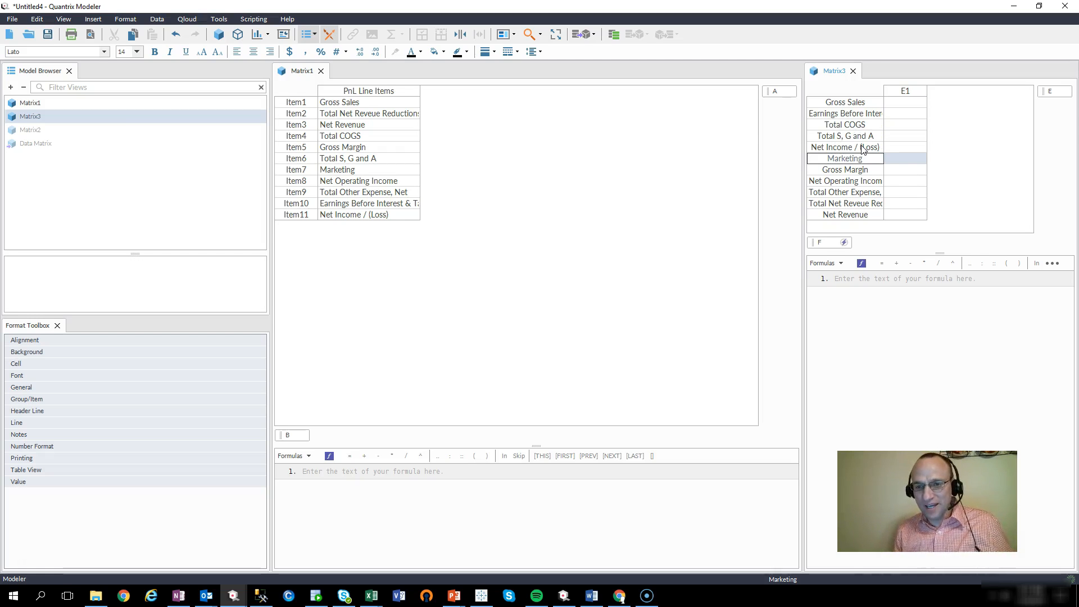
left_click(302, 215)
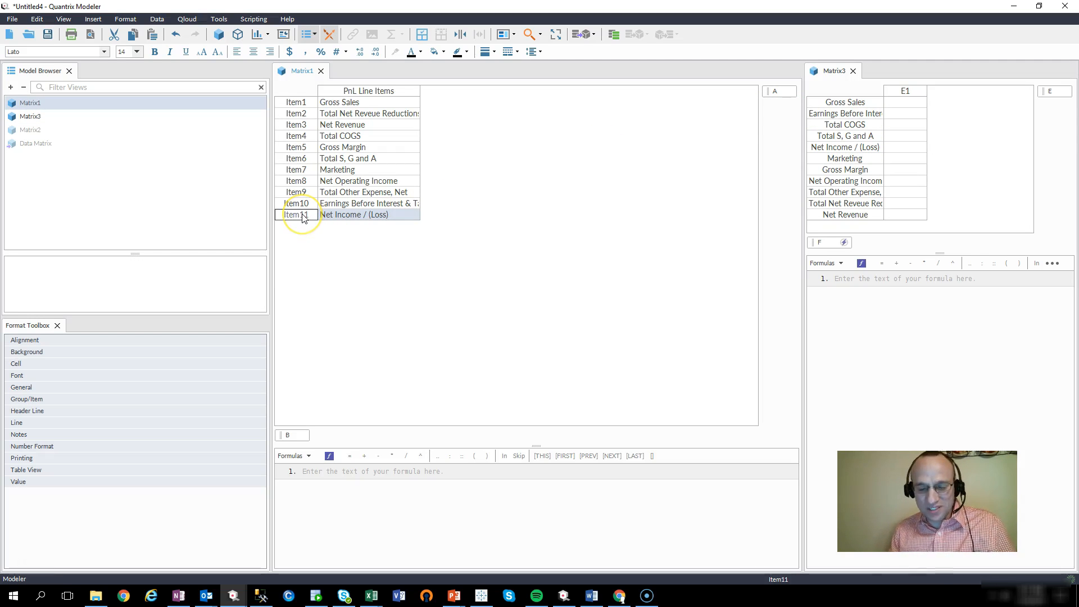
Step: Add a Payout line item as Item12 in Matrix1
key("Return")
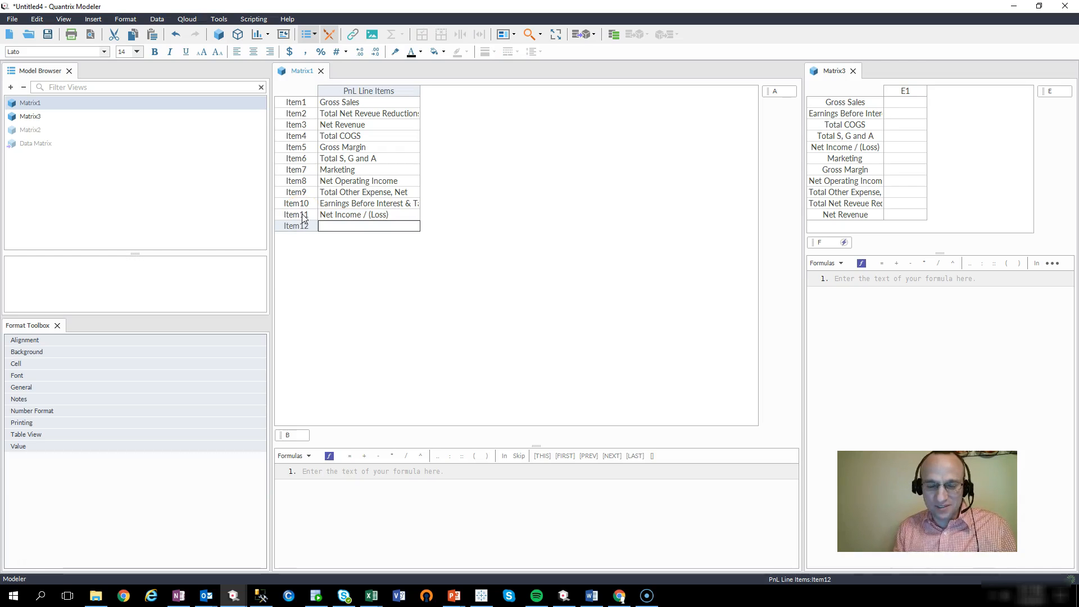
double_click(348, 229)
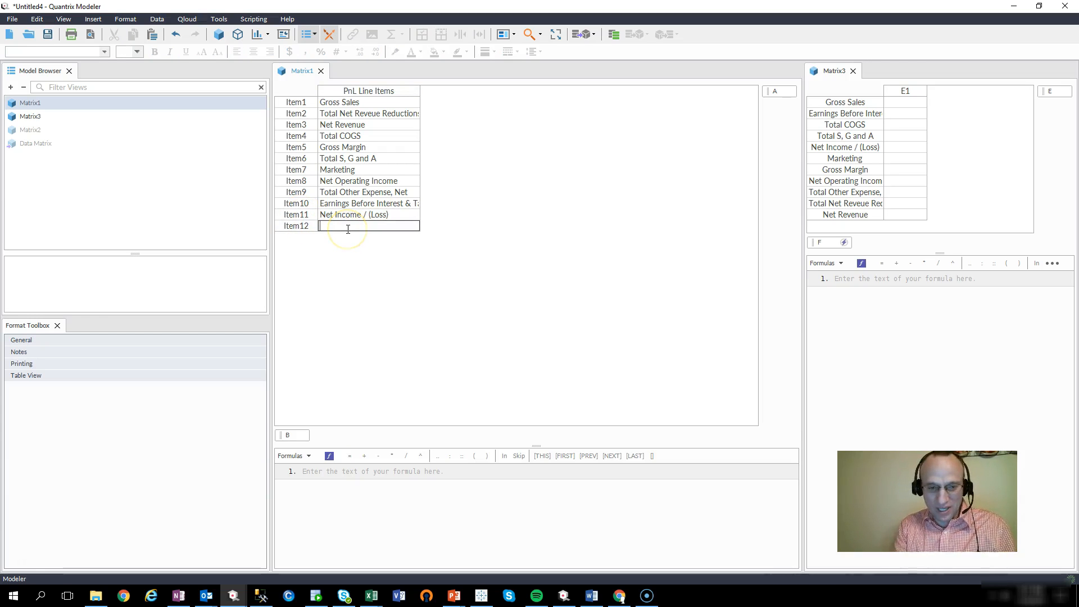
key("Return")
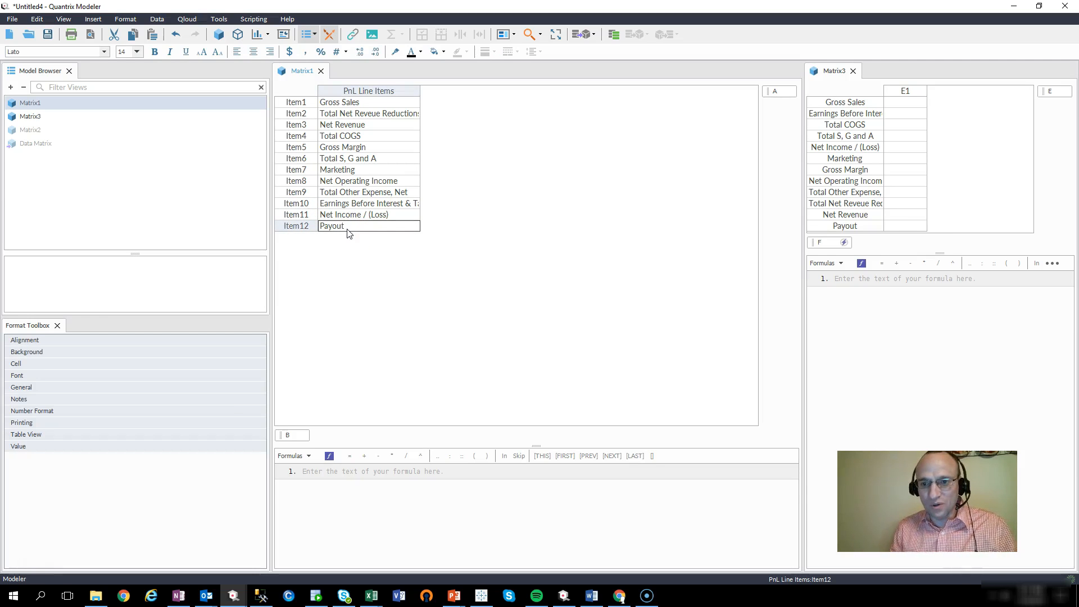
left_click(864, 227)
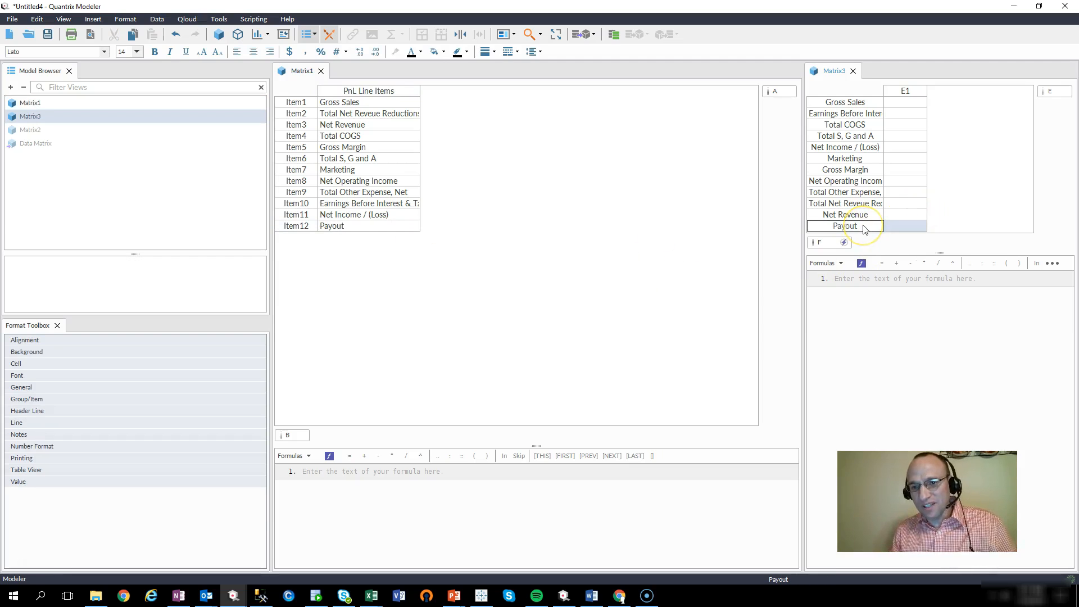
Step: Insert a blank item after Item3 and move it above Item3
left_click(314, 128)
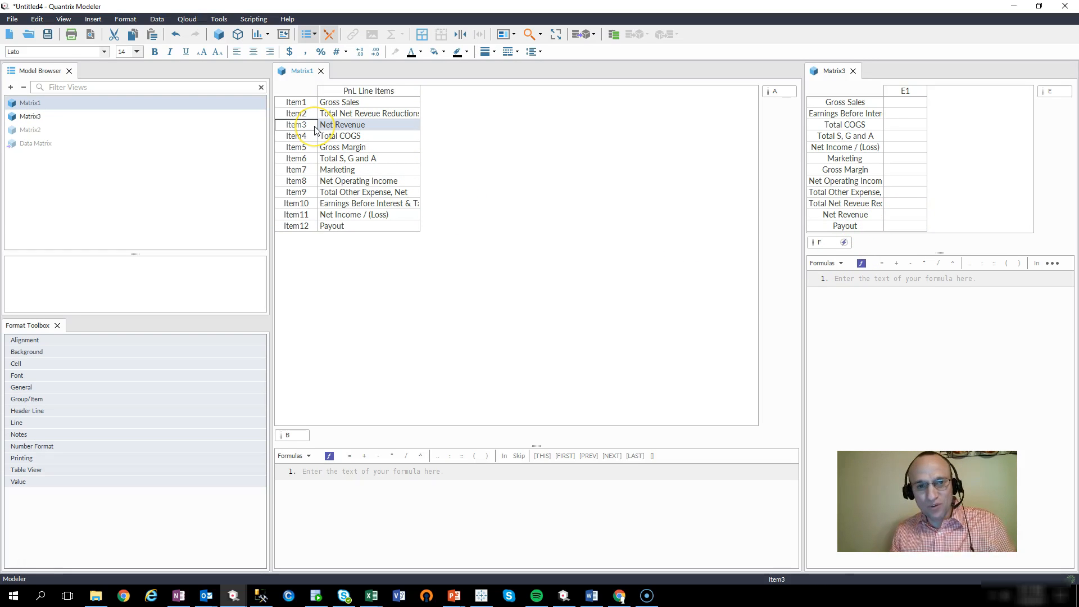
key("Return")
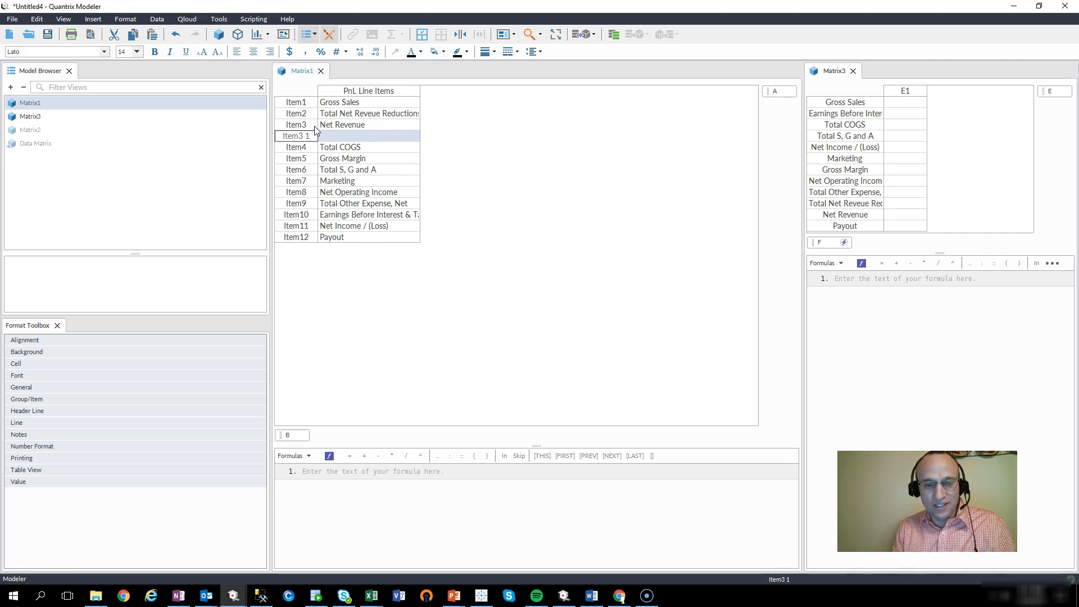
key("alt+Up")
key("Right")
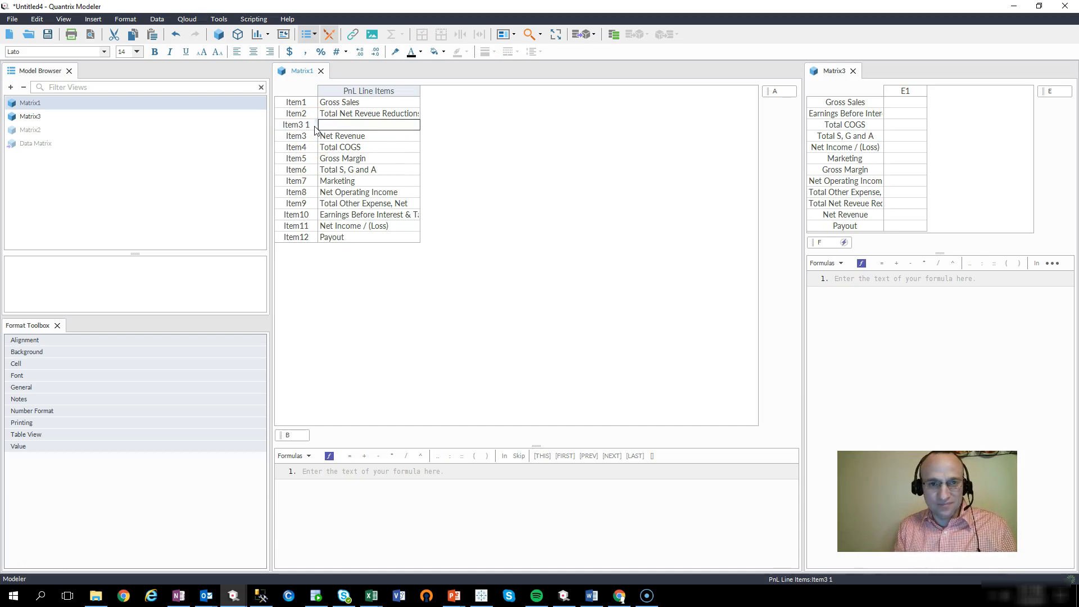
key("Up")
key("Left")
Step: Insert a new item right after Gross Sales and name it Coupons
key("Return")
key("Up")
key("Down")
key("alt+Up")
key("Right")
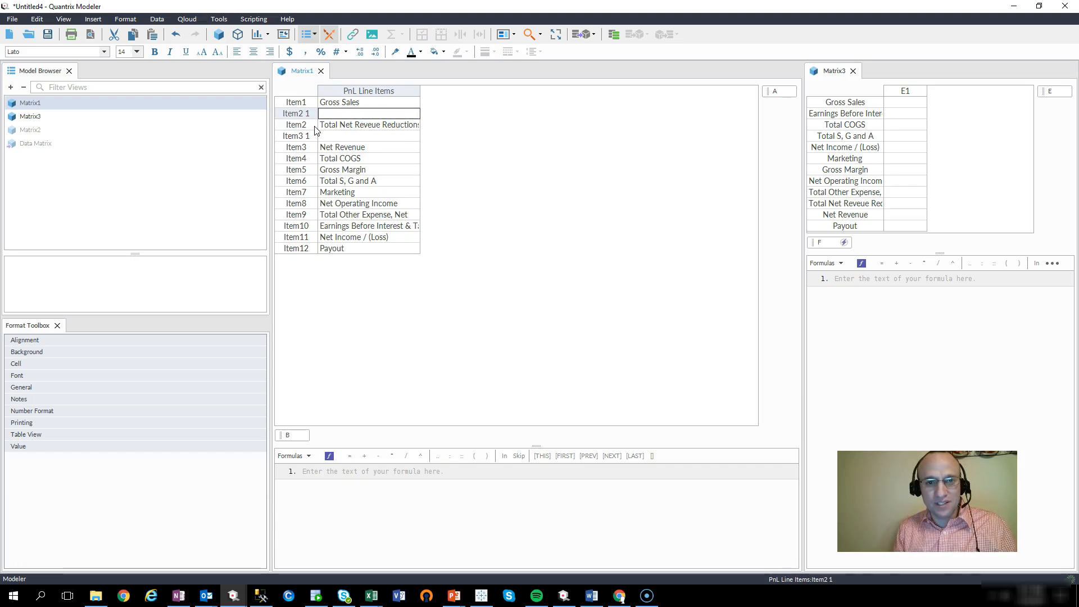
type("Coupons")
key("Return")
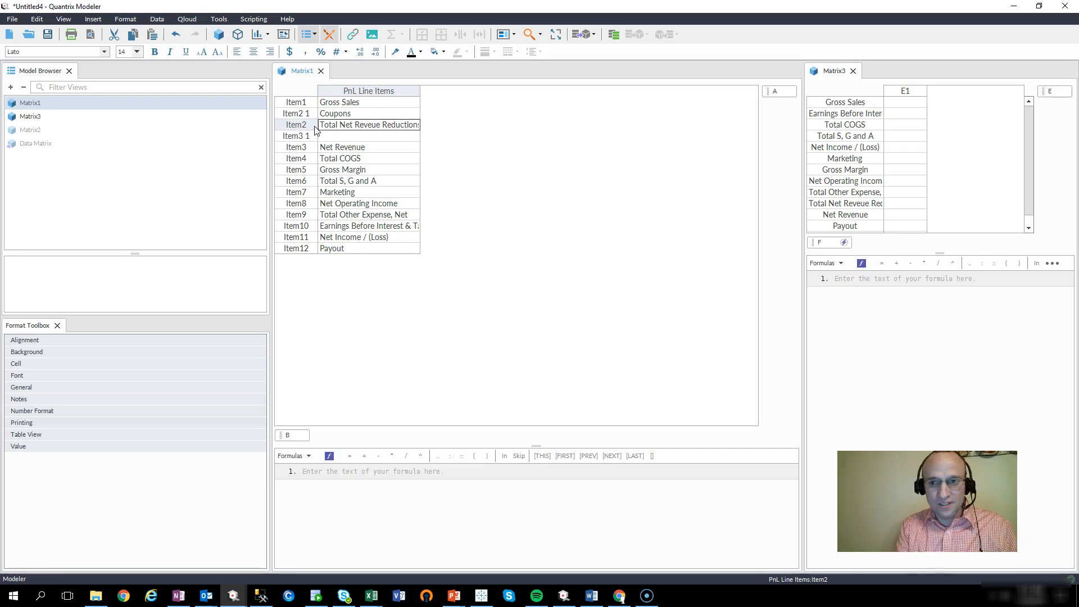
Step: Check Coupons in Matrix3 and enlarge Matrix3's grid to show every row
scroll(939, 154, "down", 1)
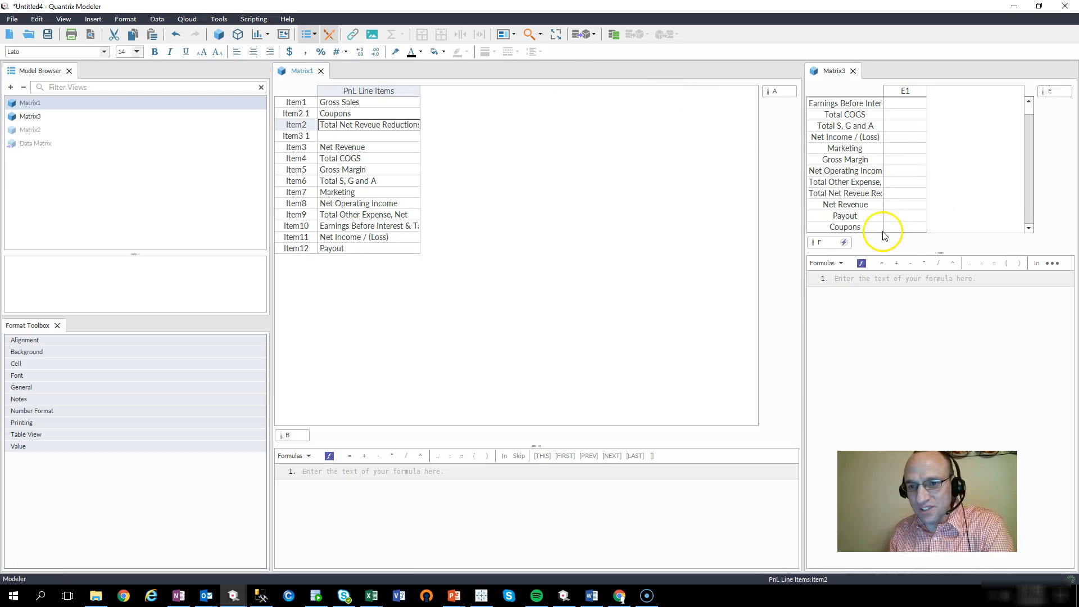
left_click(862, 228)
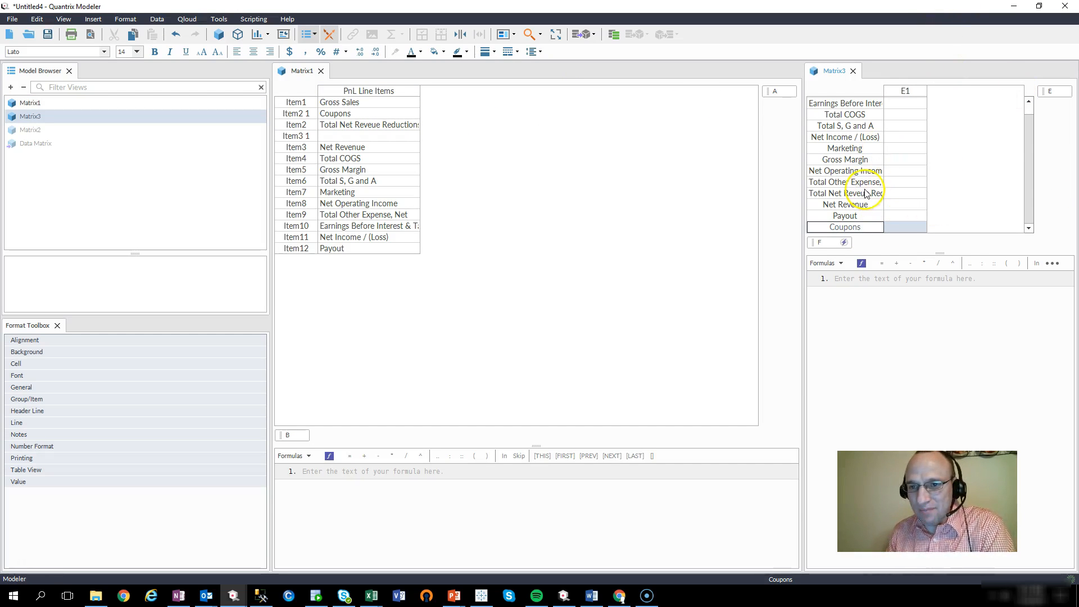
scroll(869, 175, "up", 1)
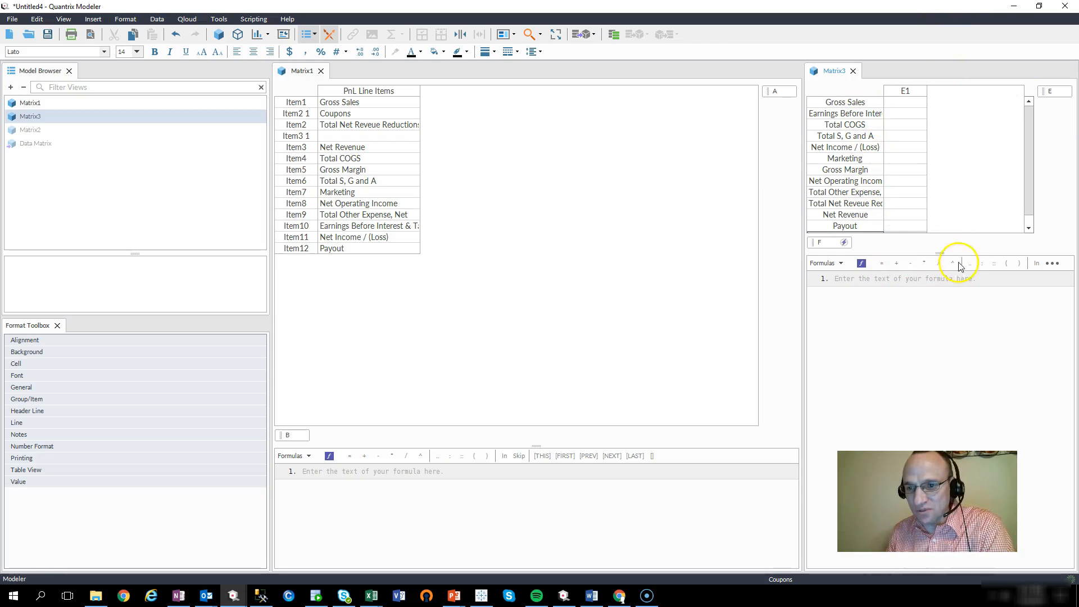
left_click_drag(944, 251, 943, 297)
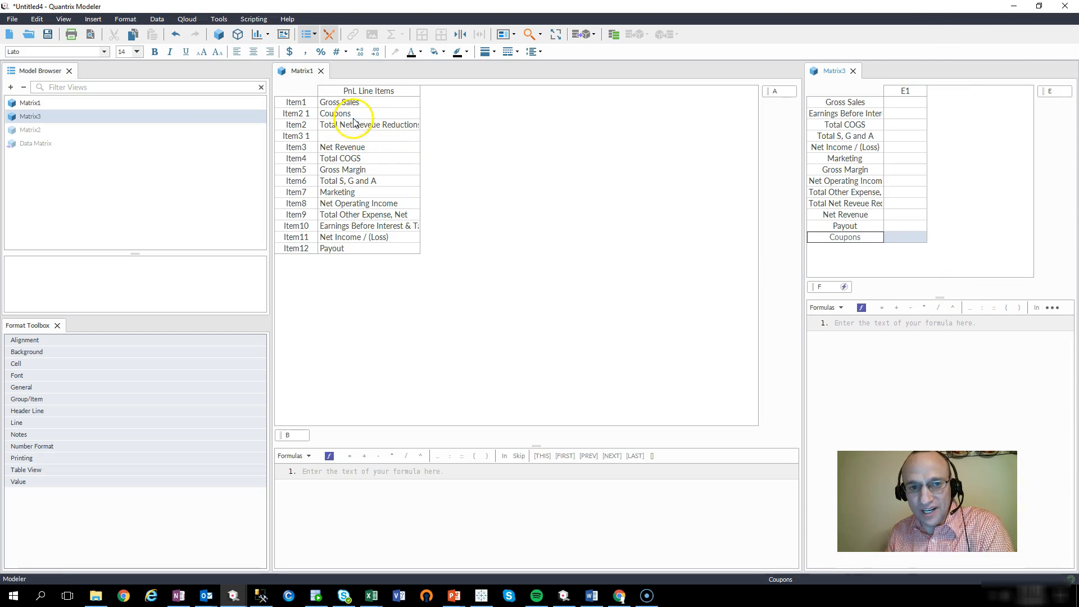
left_click(353, 137)
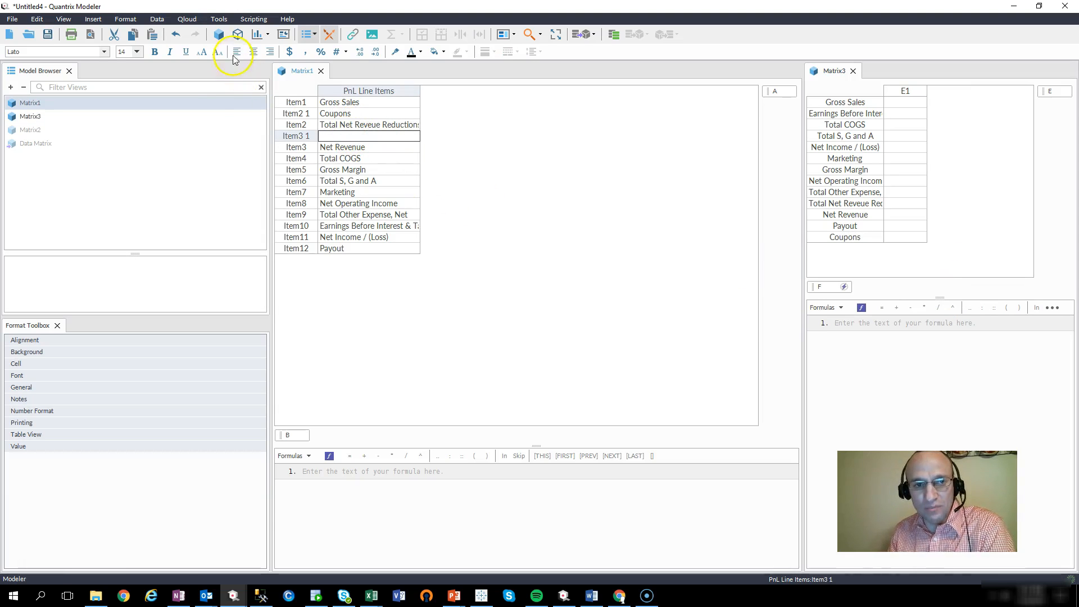
Step: Undo the Coupons entry, the blank items, the Payout name and the Item12 row
left_click(176, 34)
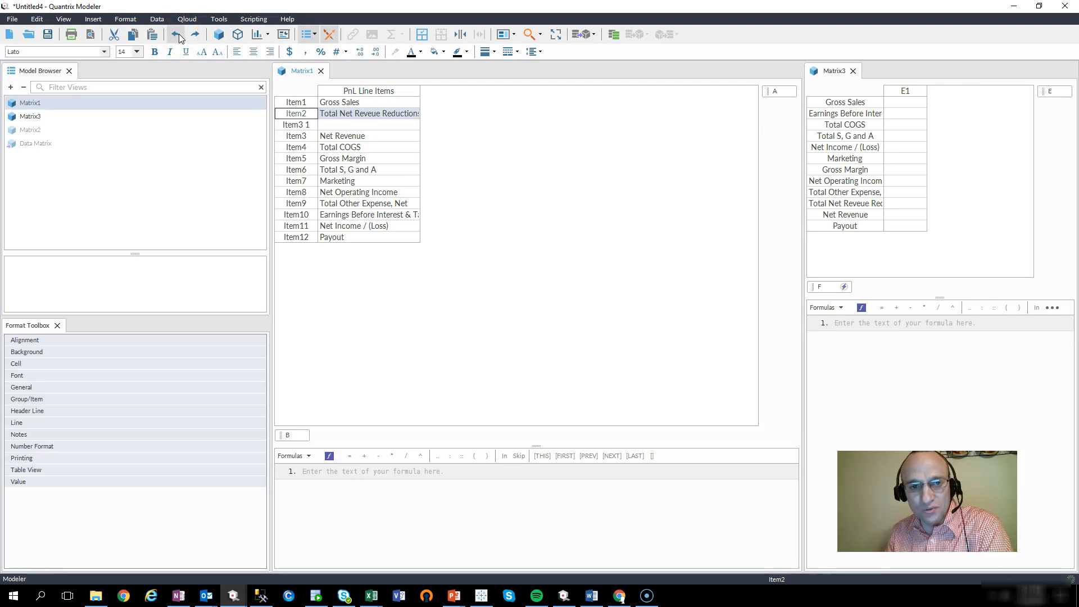
left_click(177, 34)
left_click(179, 33)
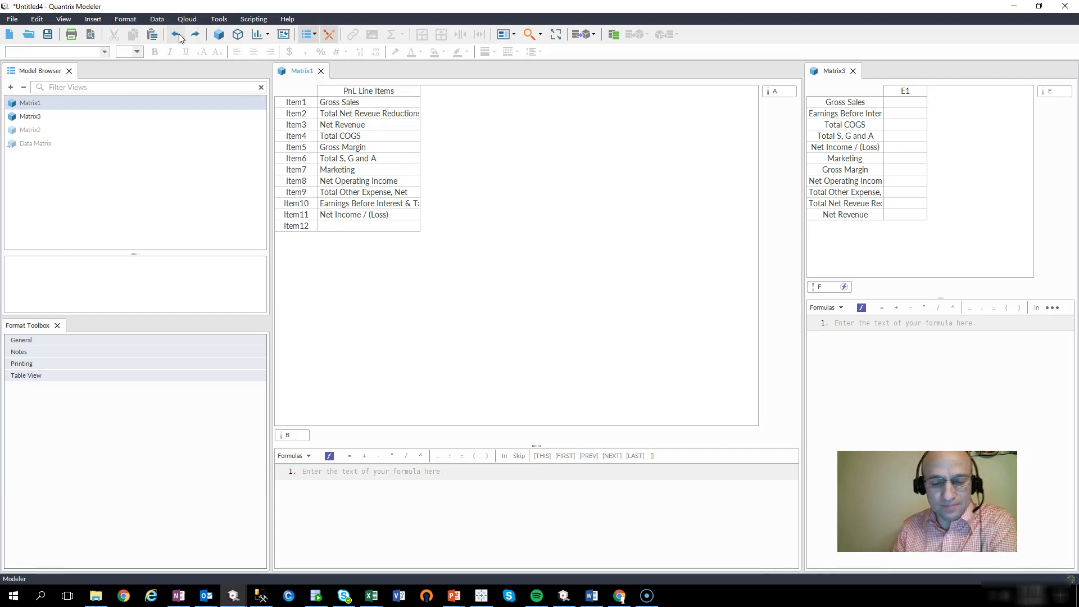
left_click(178, 34)
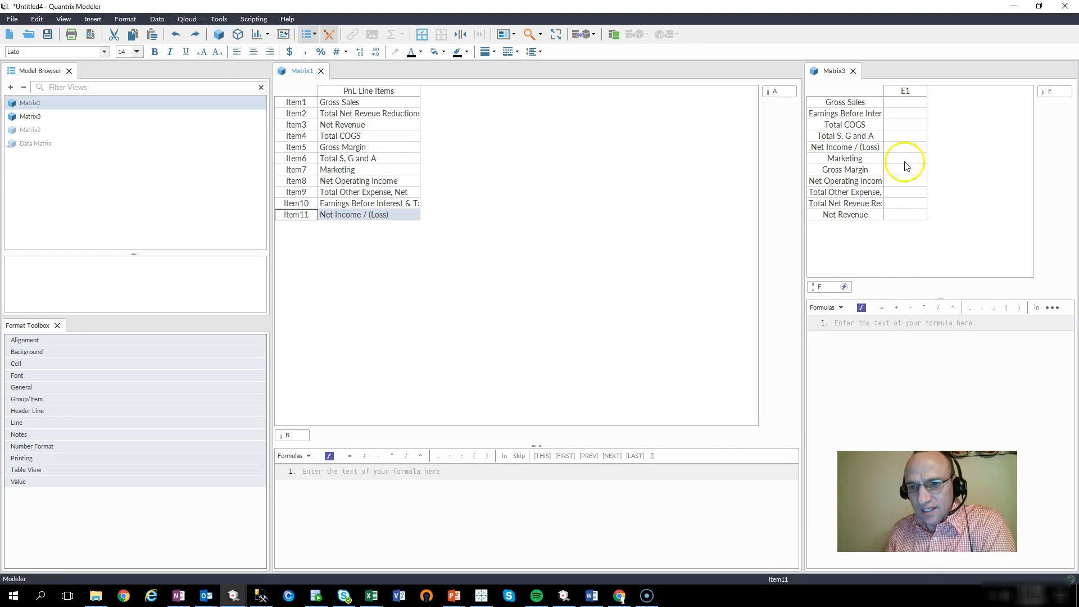
right_click(822, 287)
mouse_move(864, 354)
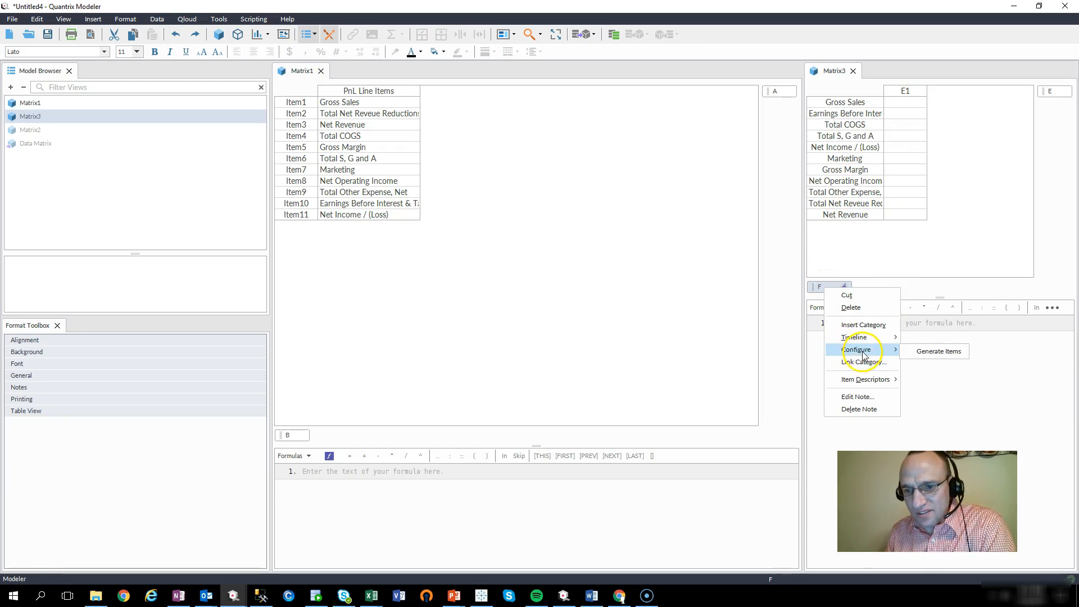
left_click(936, 352)
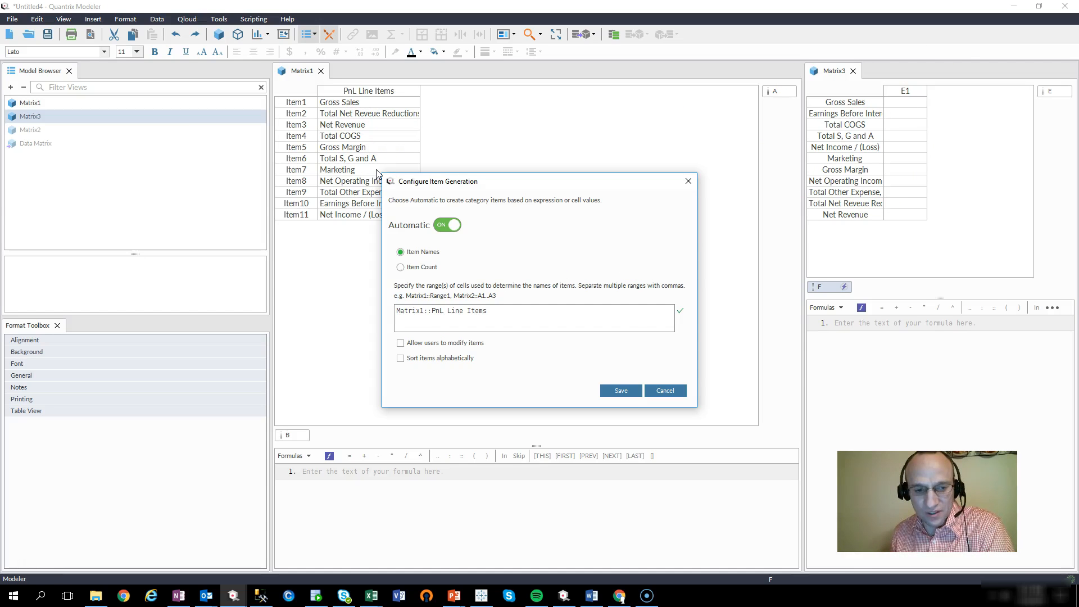
left_click(666, 391)
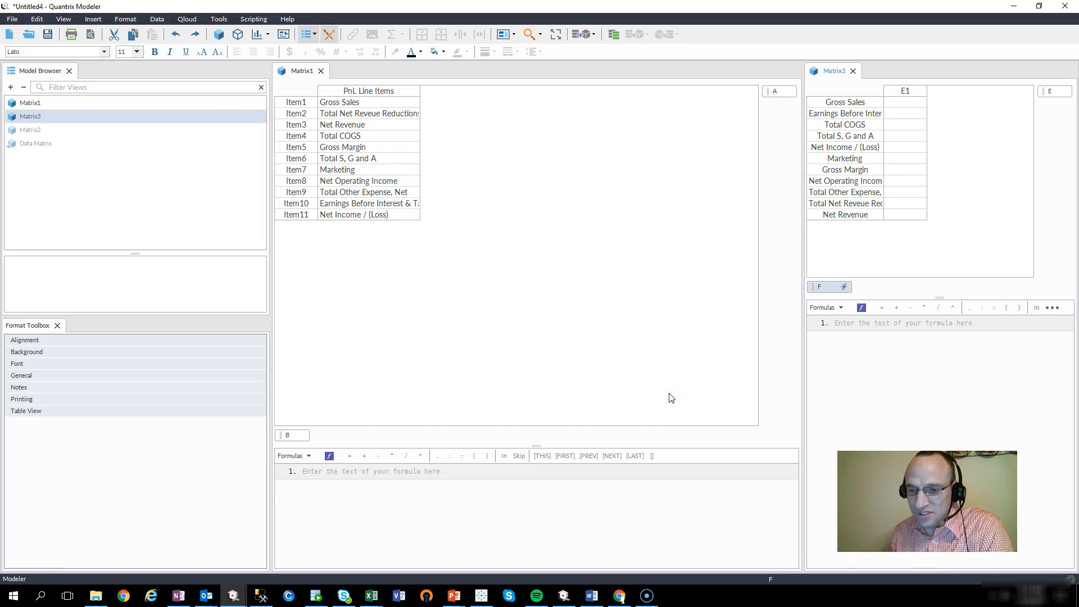
Step: Start a new DataLink with Two Dimensional Matrix Data as the source type
left_click(157, 18)
mouse_move(247, 44)
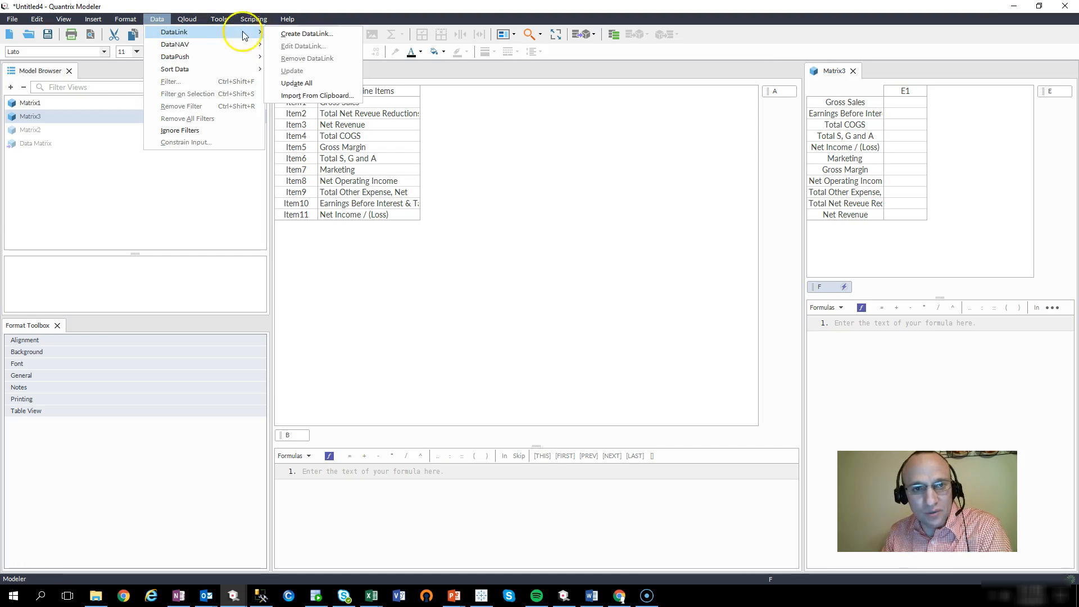
left_click(307, 32)
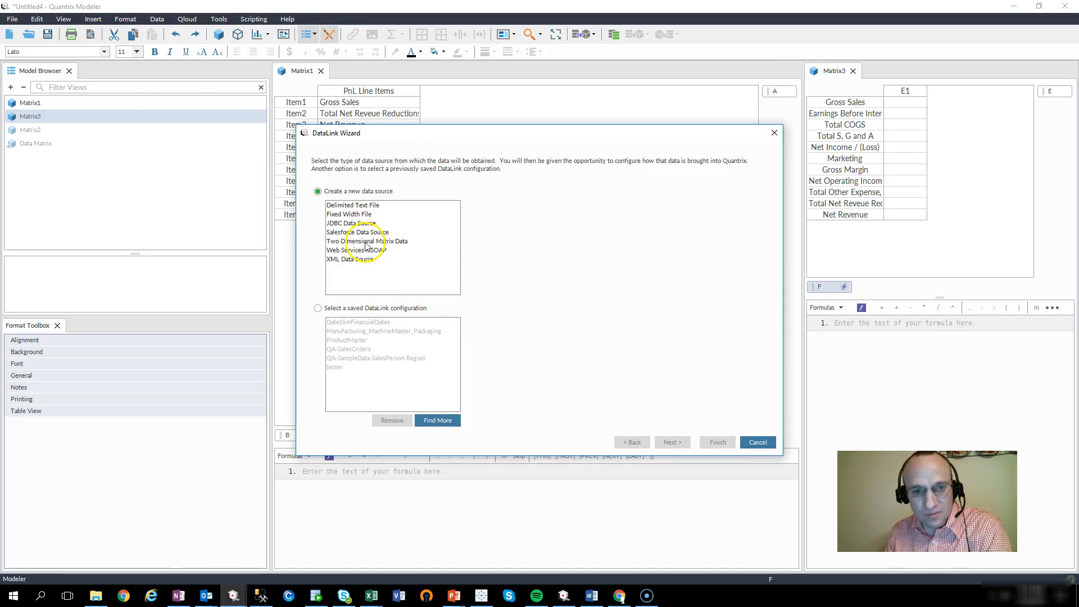
left_click(382, 241)
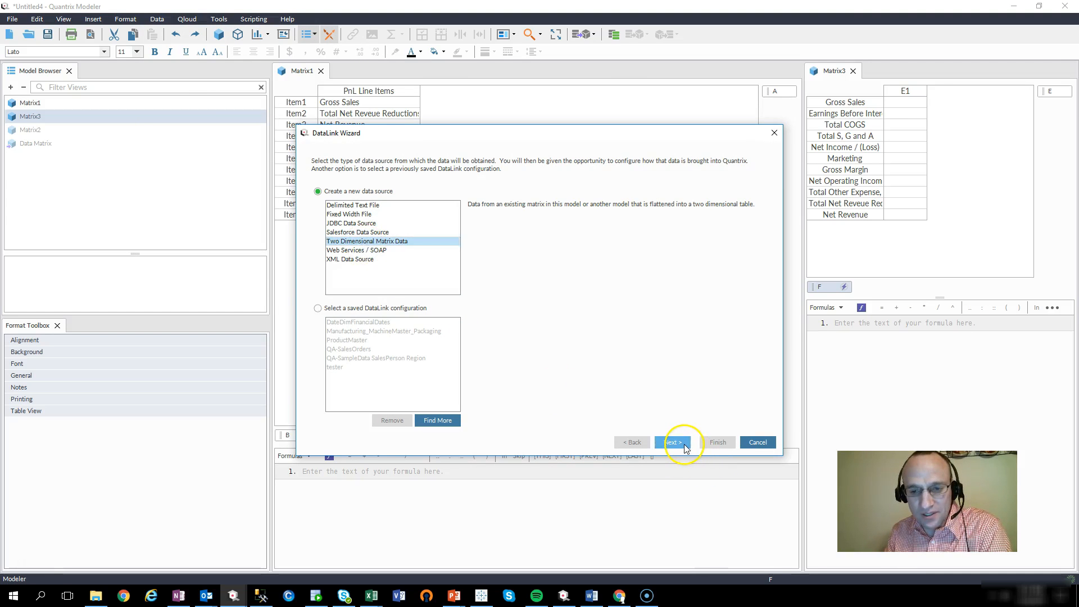
left_click(682, 443)
left_click(674, 444)
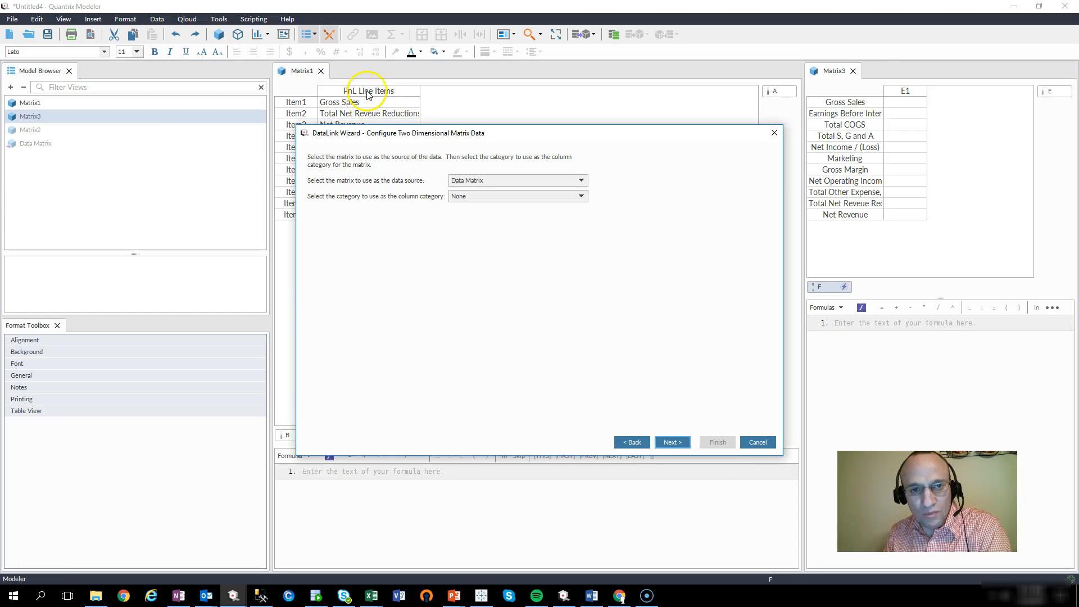
Step: Set source matrix Matrix1 with column category A and advance past the data preview
left_click(581, 181)
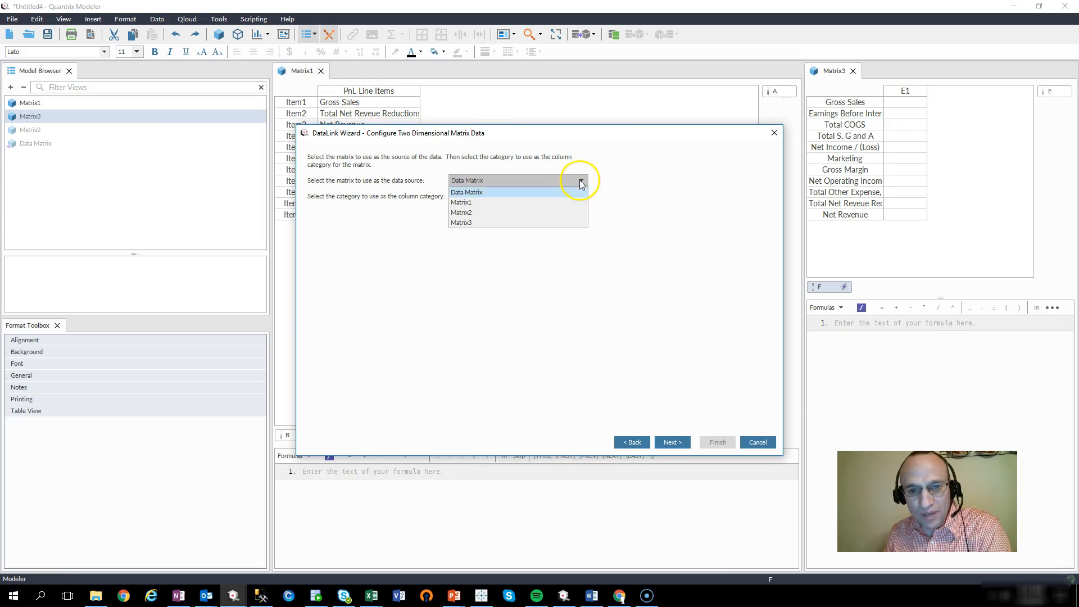
left_click(502, 203)
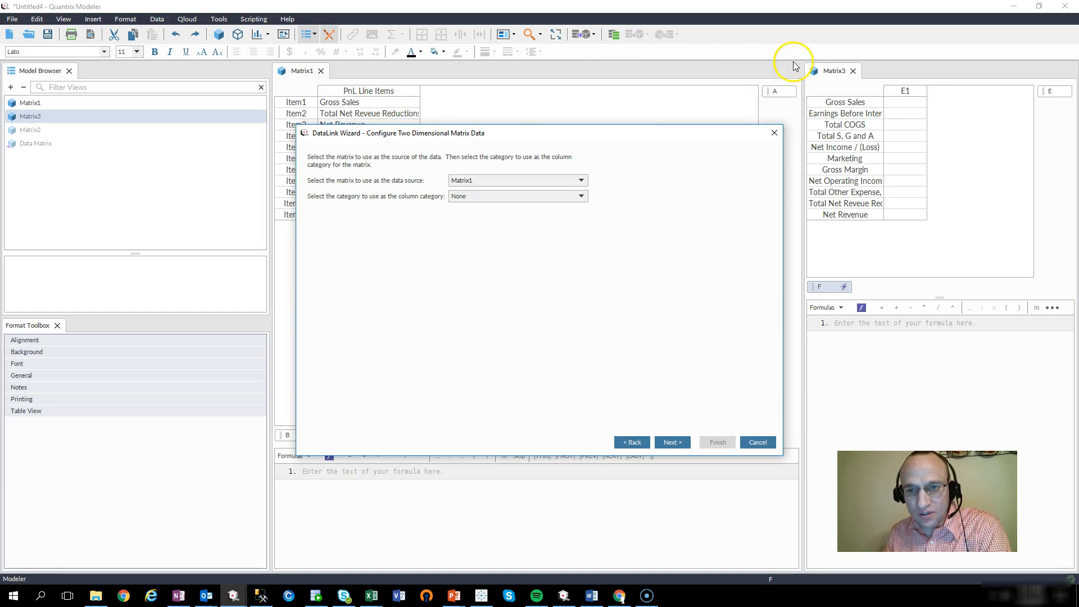
left_click(582, 196)
left_click(584, 199)
left_click(582, 196)
left_click(518, 222)
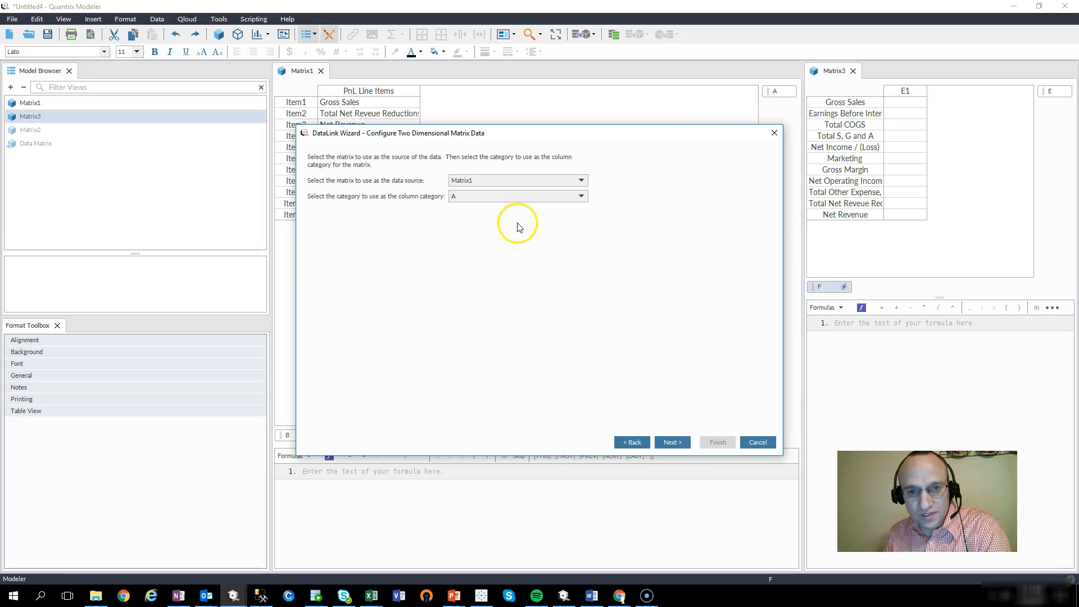
left_click(667, 447)
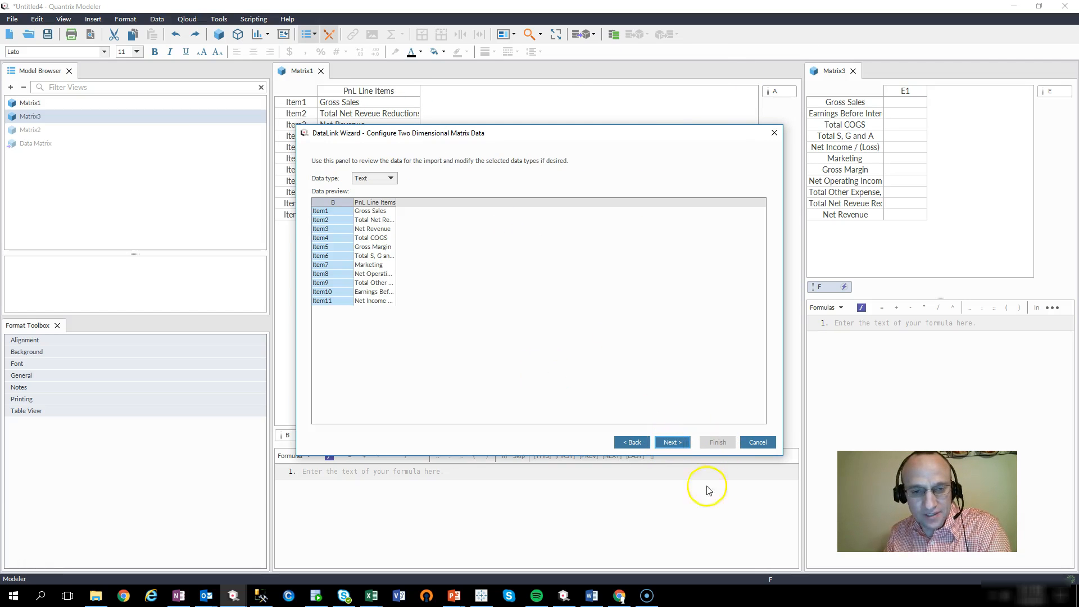
left_click(667, 442)
left_click(671, 446)
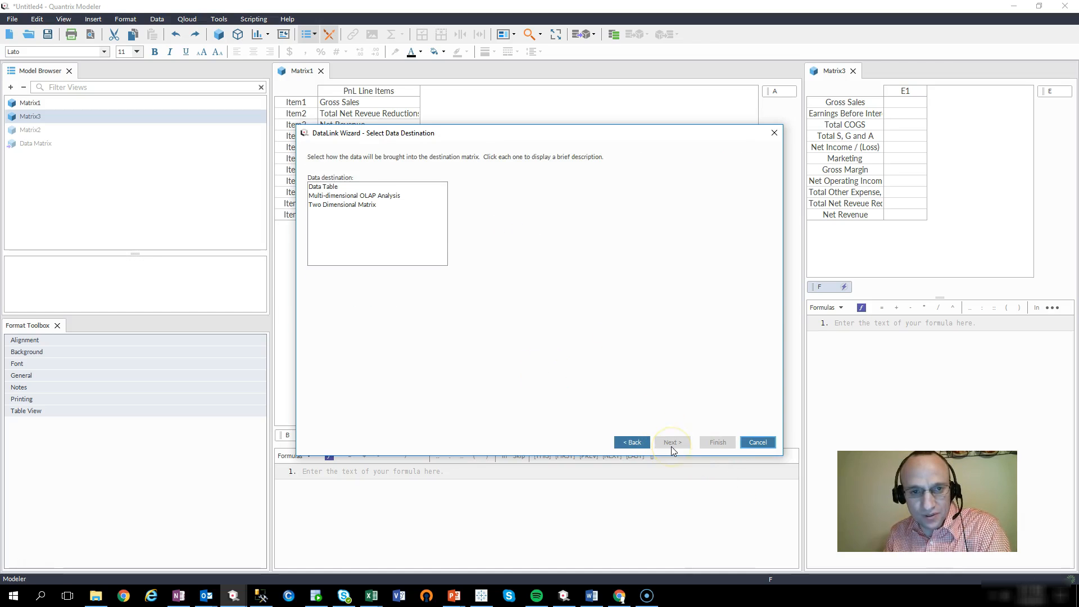
Step: Choose Multi-dimensional OLAP Analysis as destination, creating a new matrix
left_click(381, 204)
left_click(382, 195)
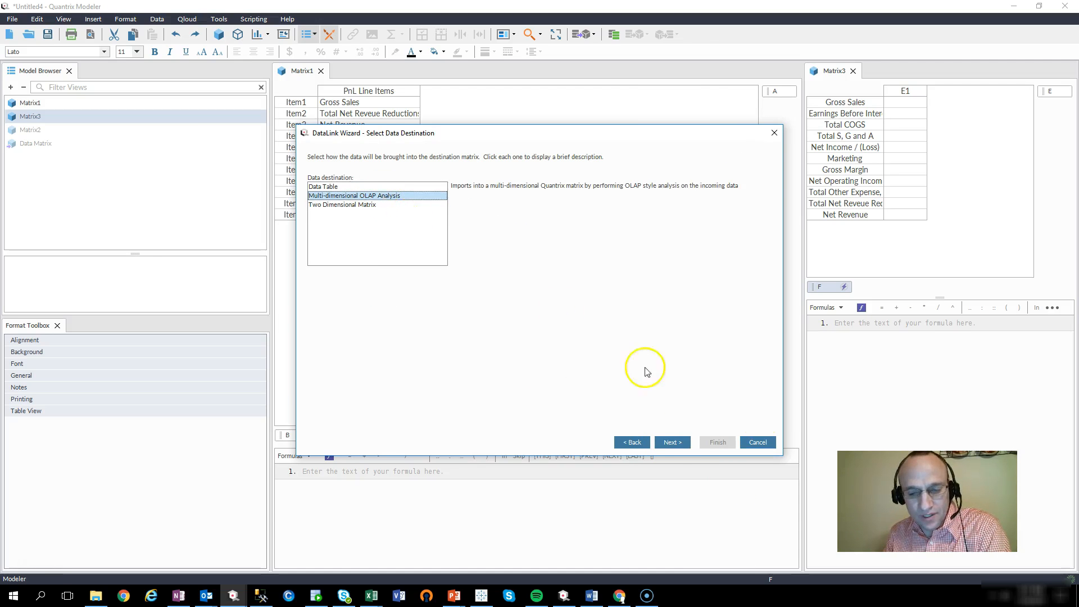
left_click(681, 442)
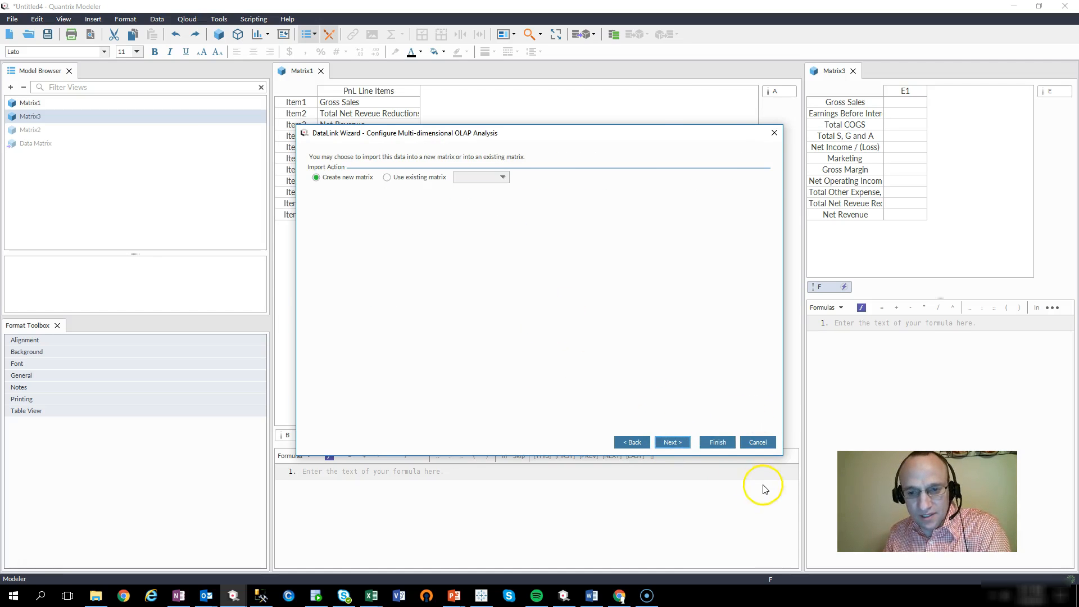
left_click(676, 443)
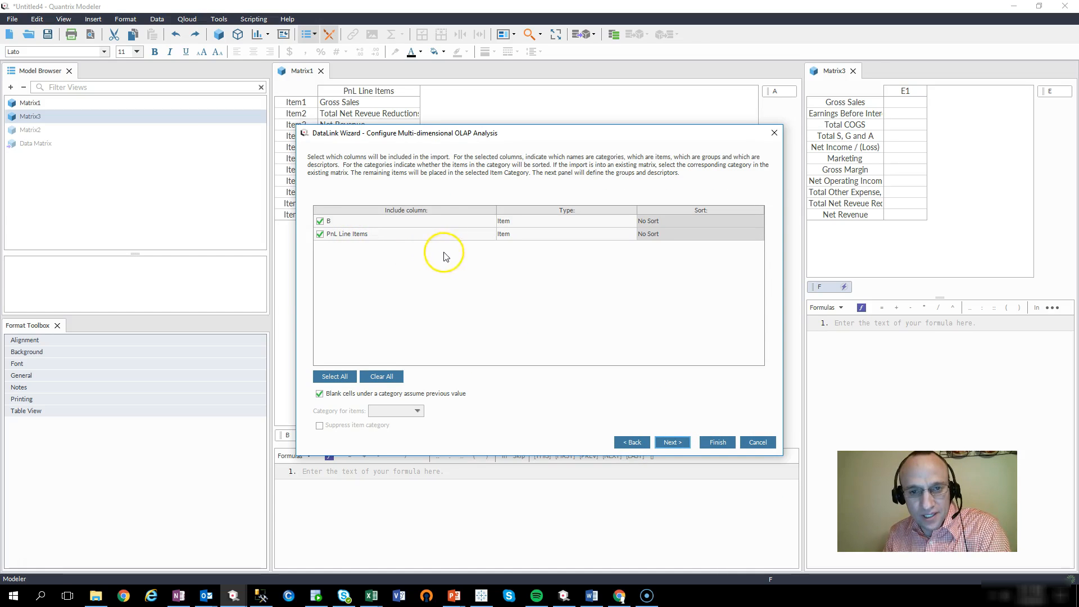
Step: Exclude column B from the import and set PnL Line Items' type to Category
left_click(320, 222)
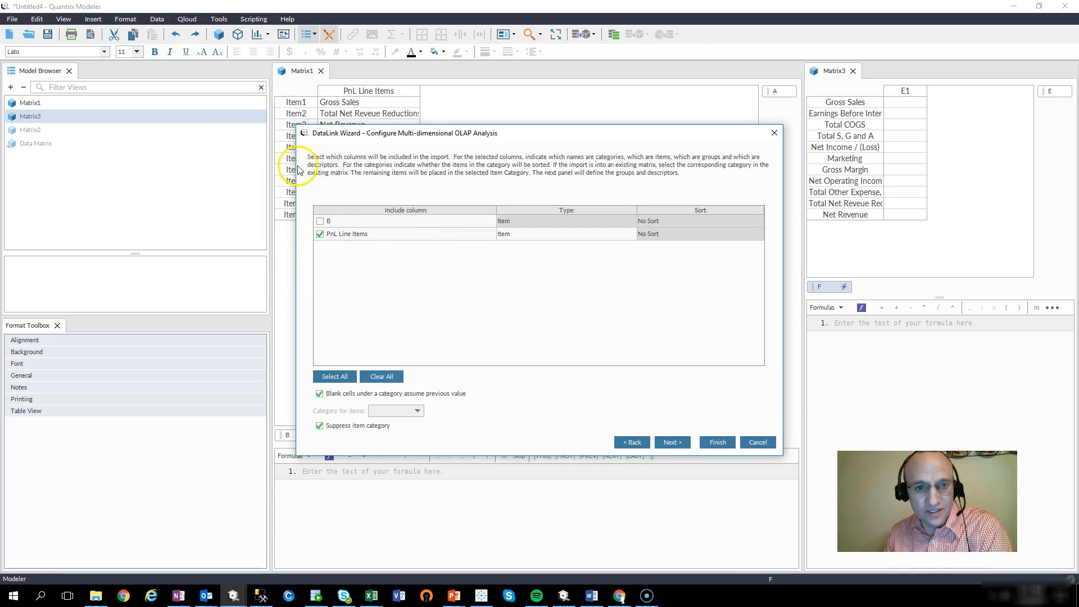
left_click_drag(297, 172, 371, 179)
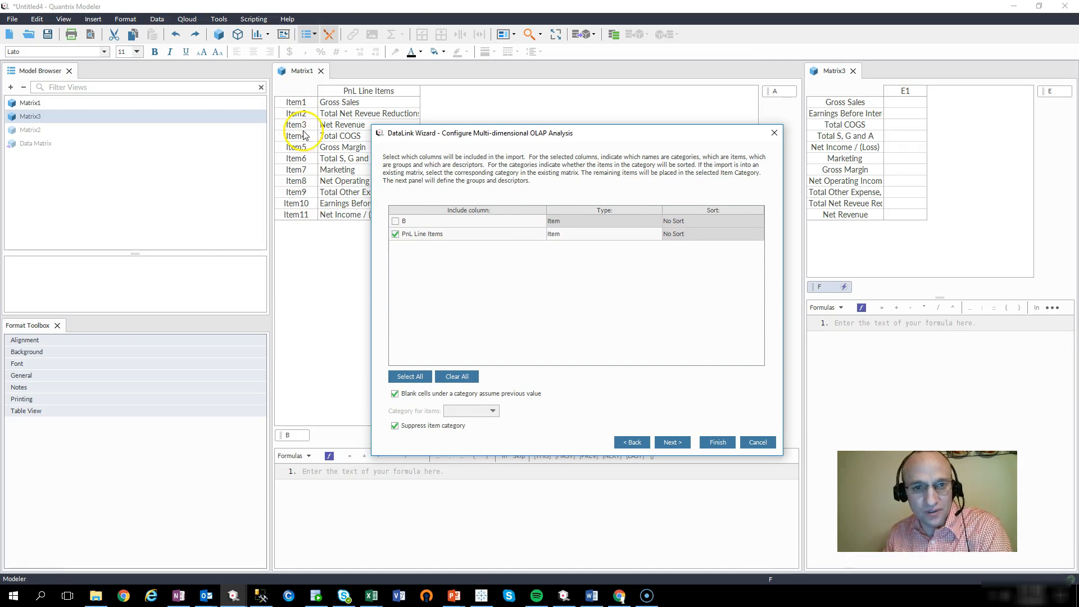
left_click(645, 234)
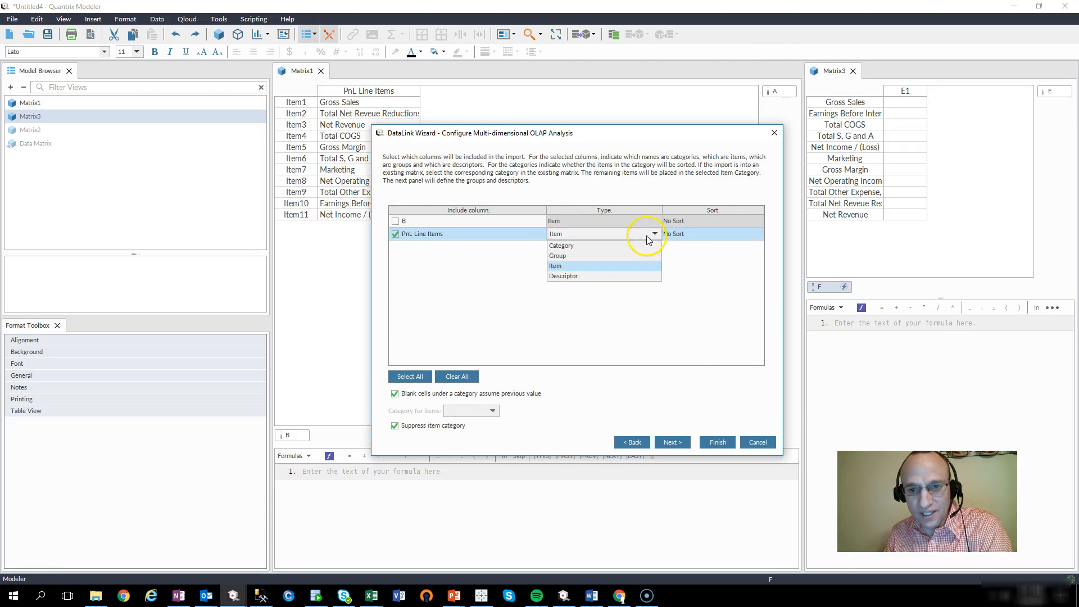
left_click(626, 248)
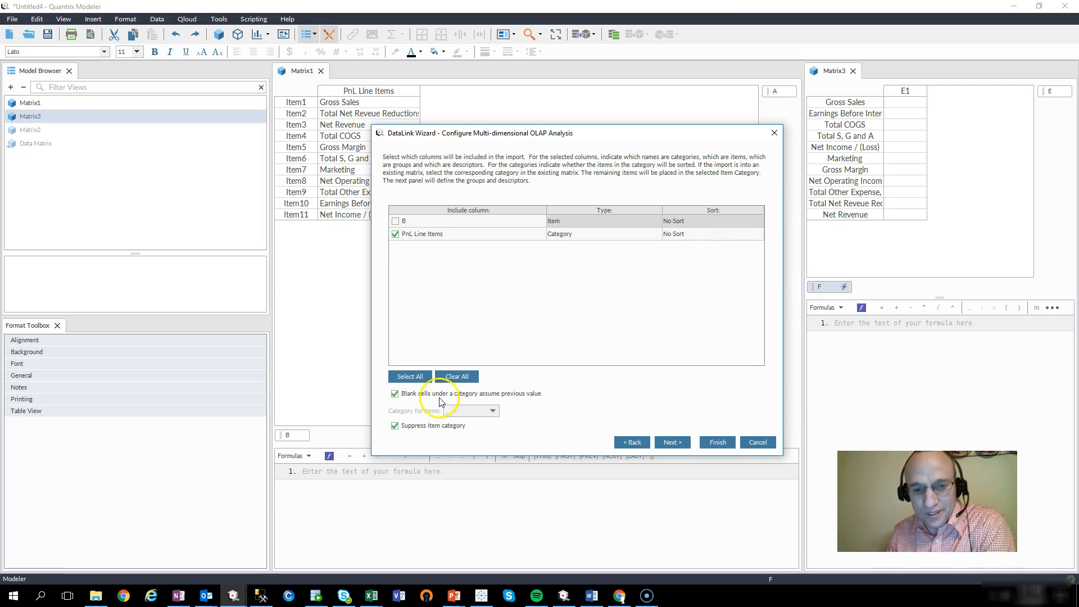
Step: Enable Remove previously imported items and finish to create Data Matrix 1
left_click(671, 442)
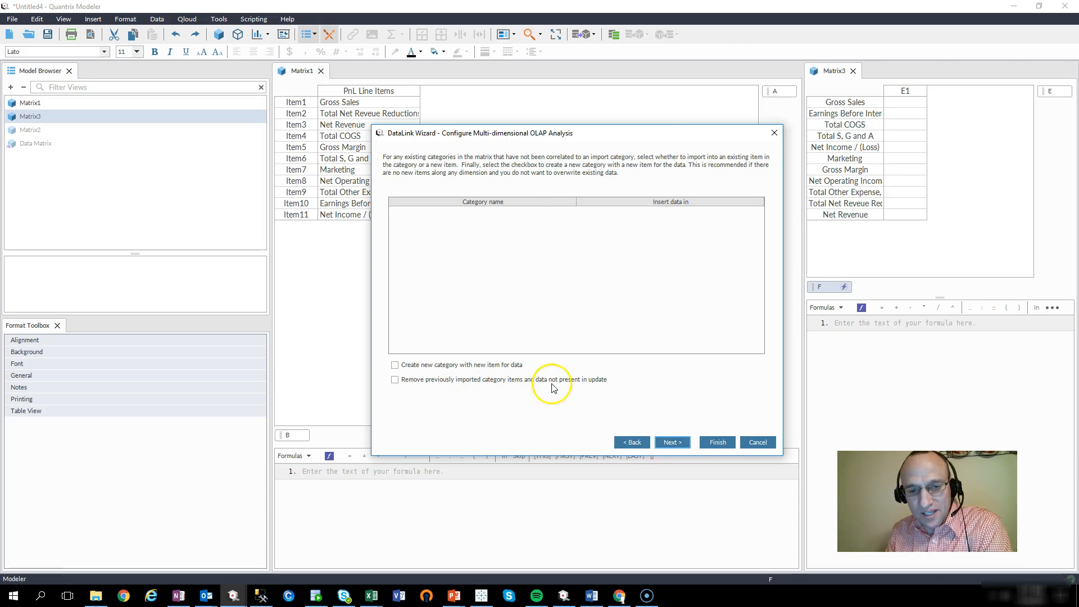
left_click(523, 384)
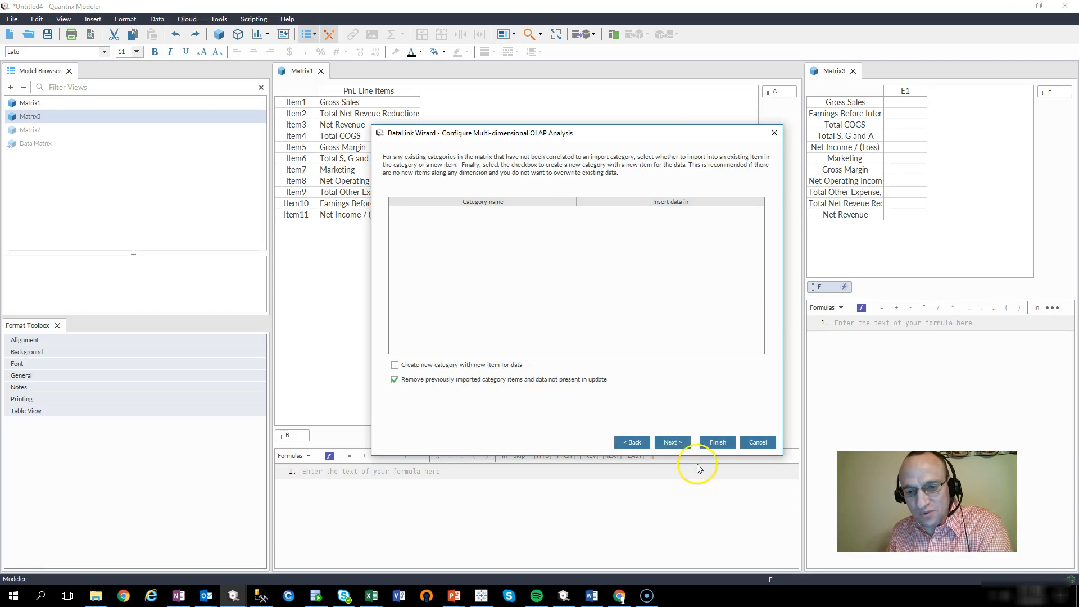
left_click(677, 444)
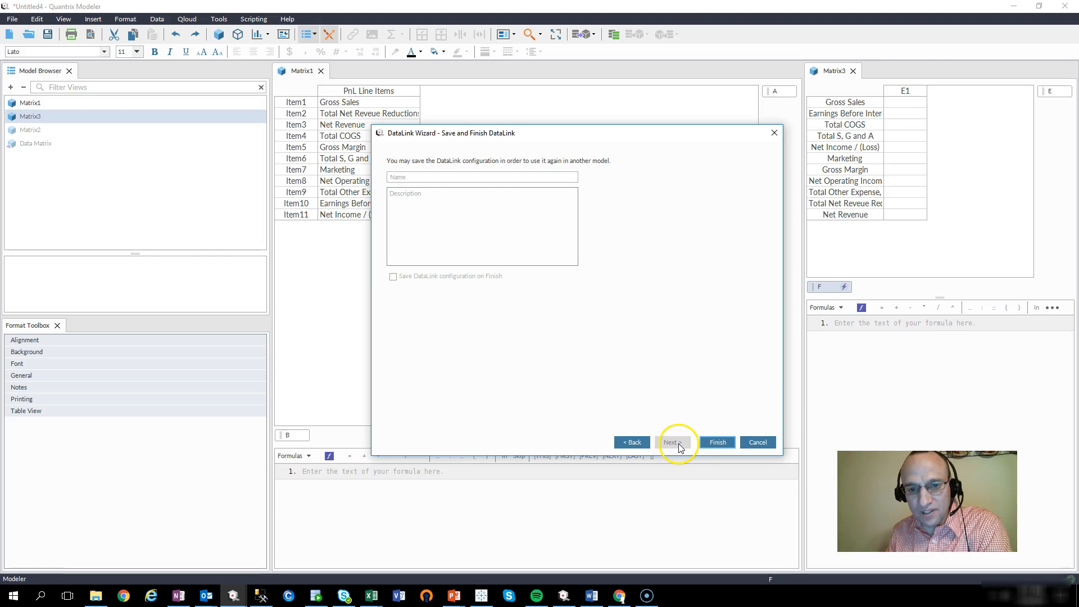
left_click(717, 442)
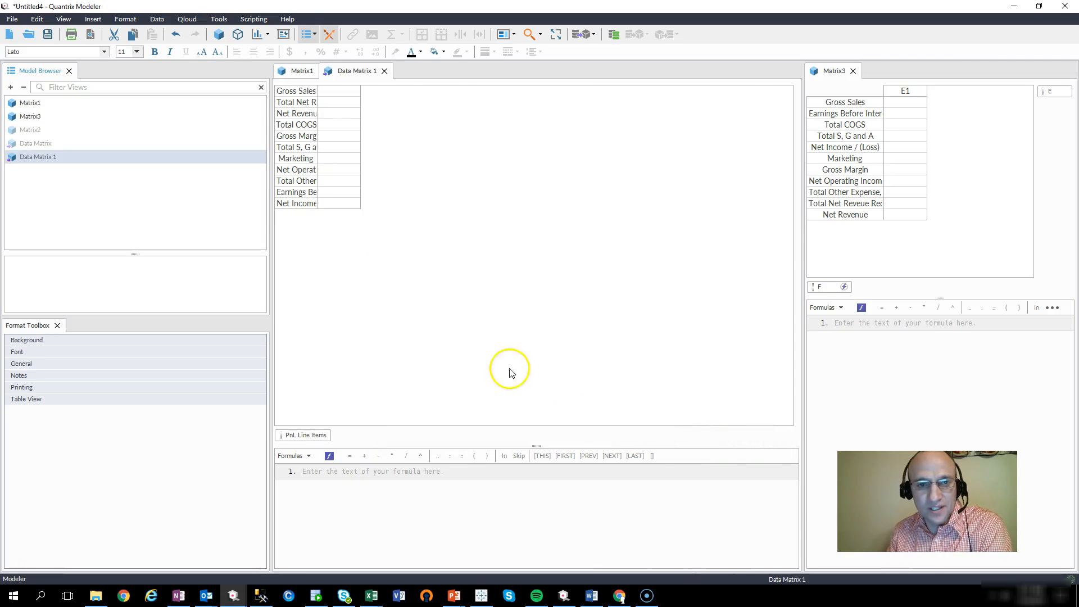
Step: Dock Data Matrix 1 below Matrix1, enlarge its pane and widen its row labels
left_click_drag(356, 70, 600, 437)
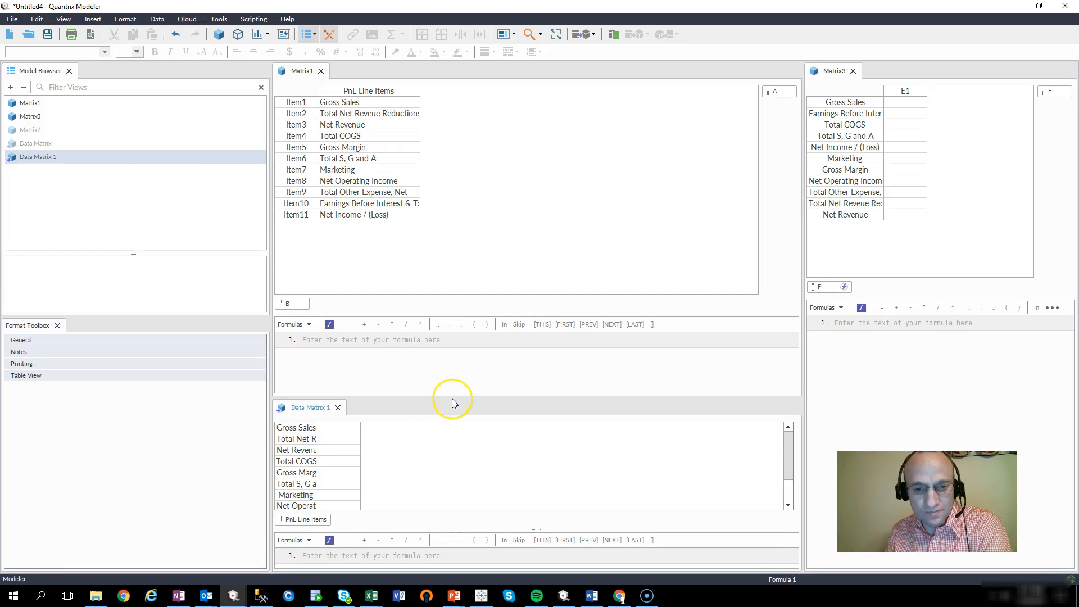
left_click_drag(450, 397, 413, 337)
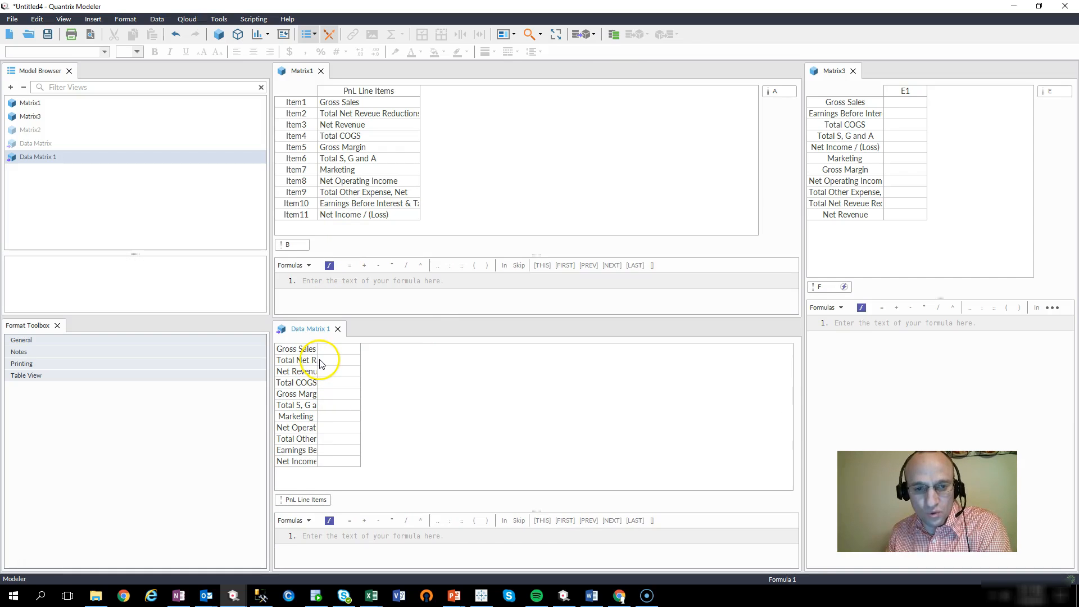
left_click_drag(317, 363, 357, 362)
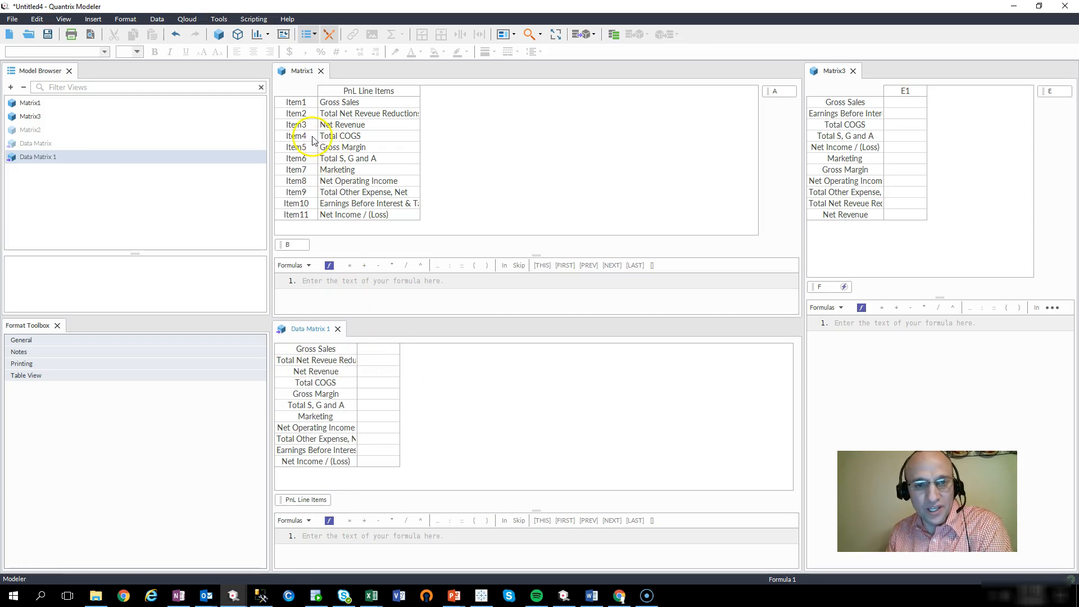
Step: Insert a Coupons line item in Matrix1 right after Gross Sales
left_click(297, 113)
key("Insert")
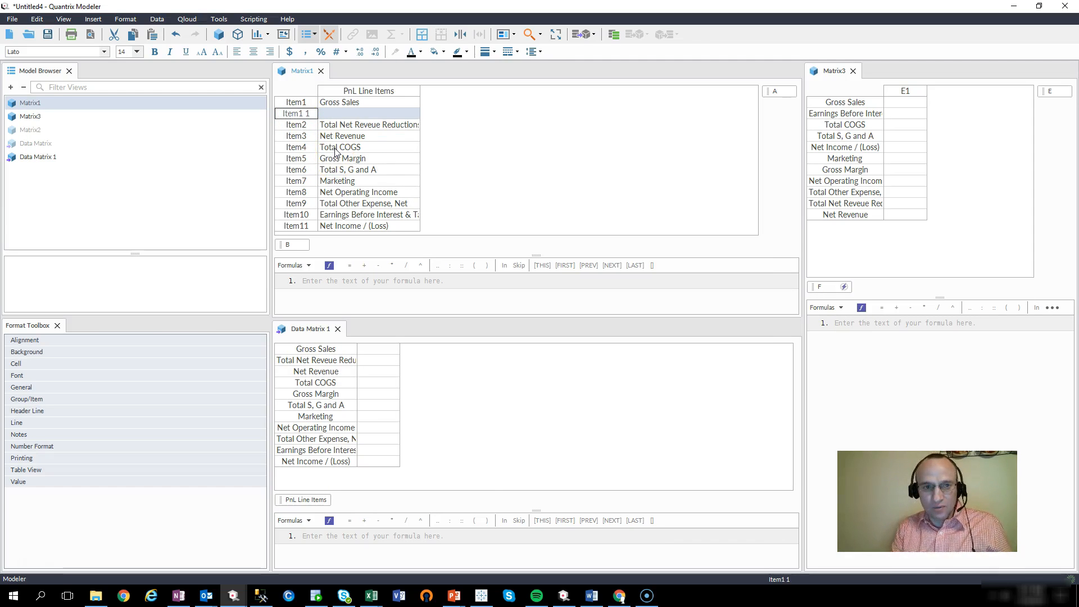
type("Coupons")
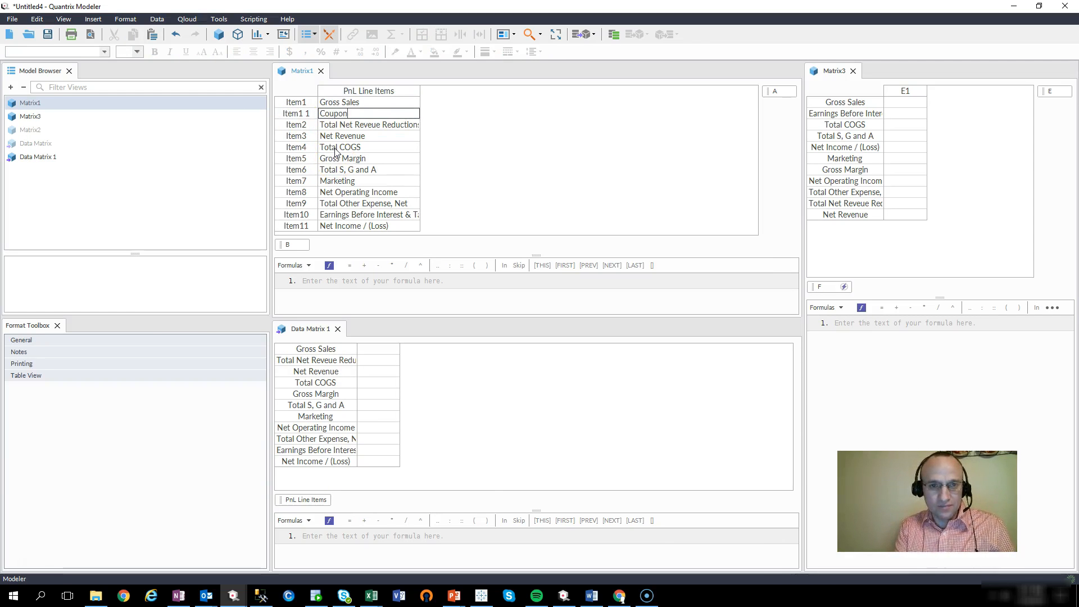
key("Return")
Step: Confirm Coupons in Matrix3, then Update DataLink so Data Matrix 1 lists Coupons
left_click(312, 348)
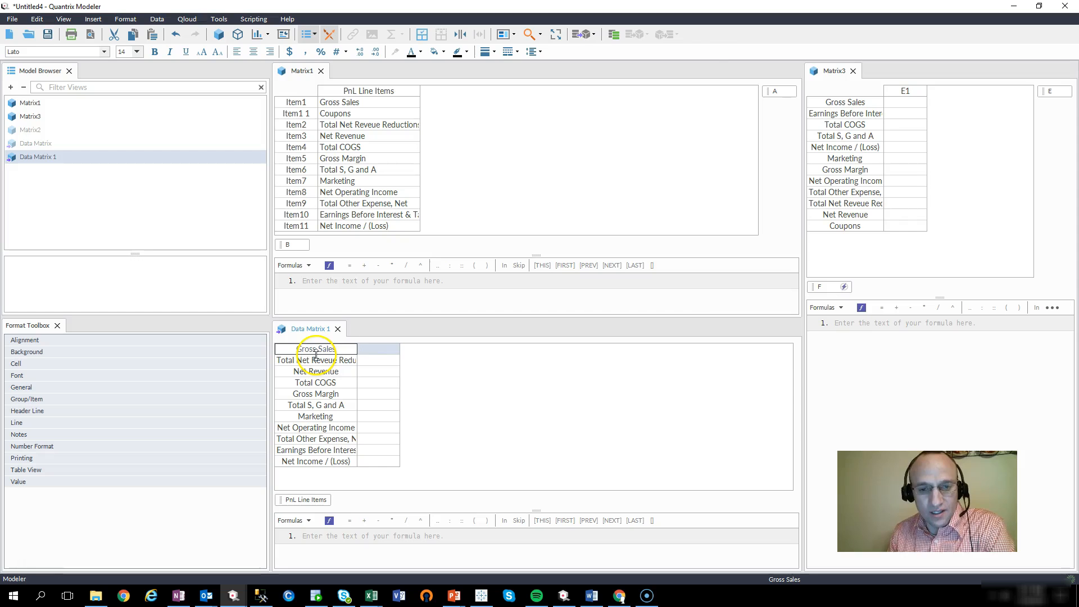
left_click(863, 228)
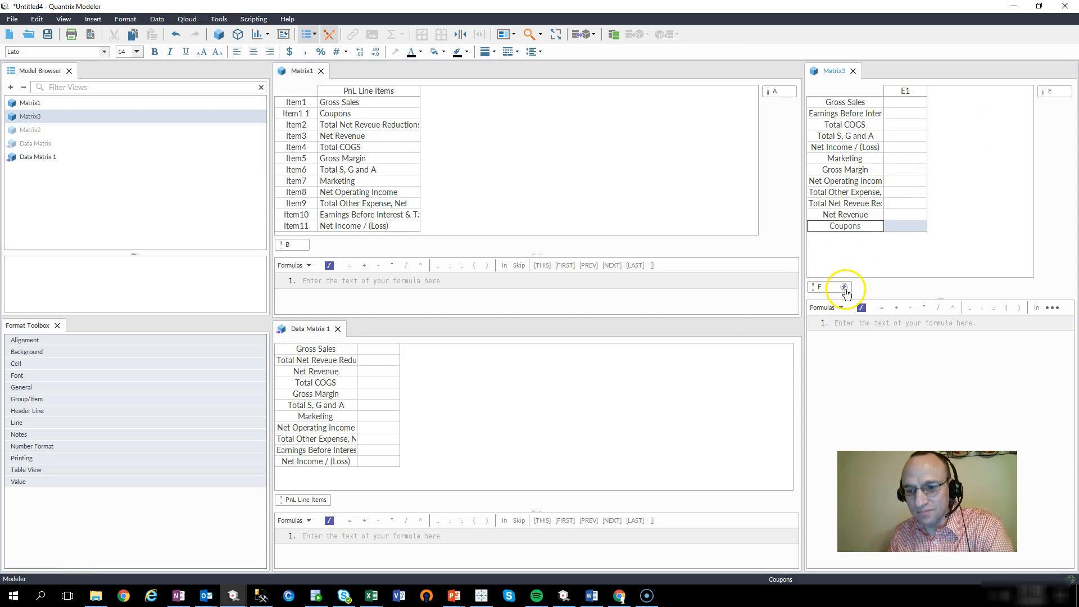
left_click(315, 428)
left_click(316, 360)
left_click(322, 383)
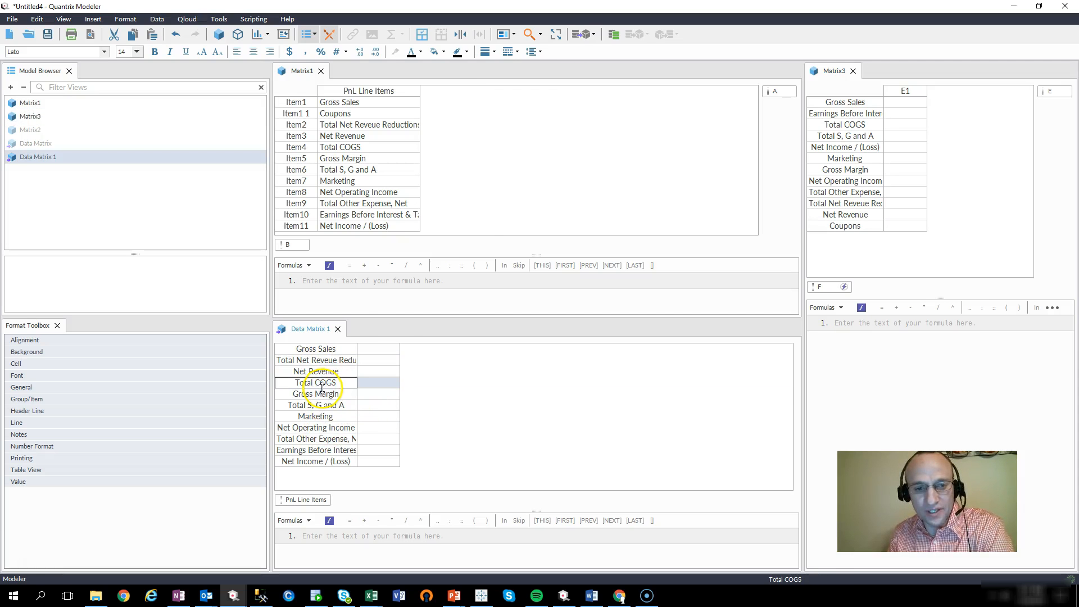
left_click(580, 35)
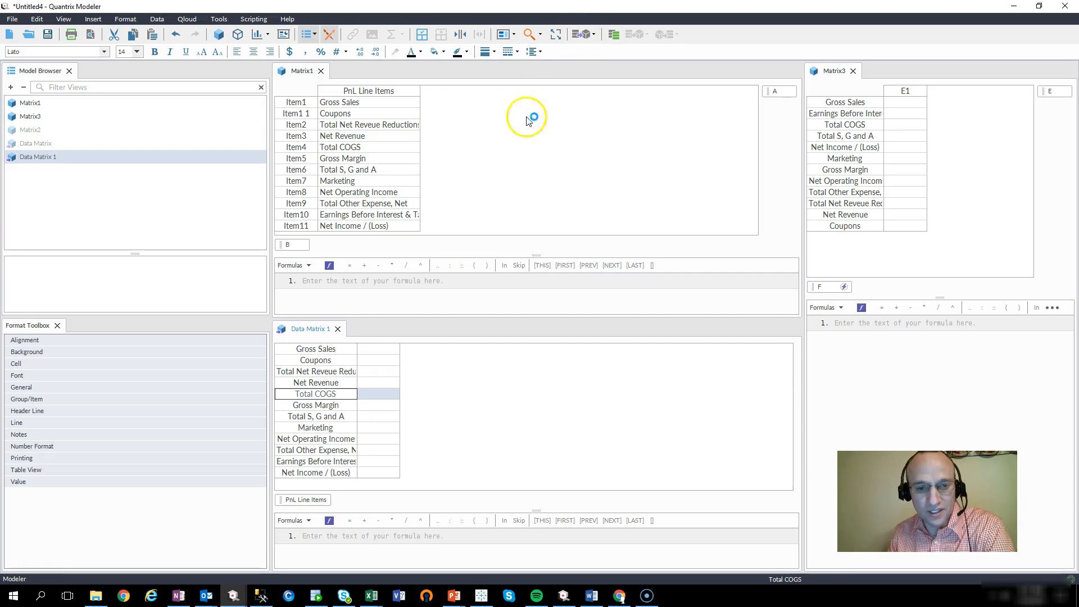
left_click(353, 363)
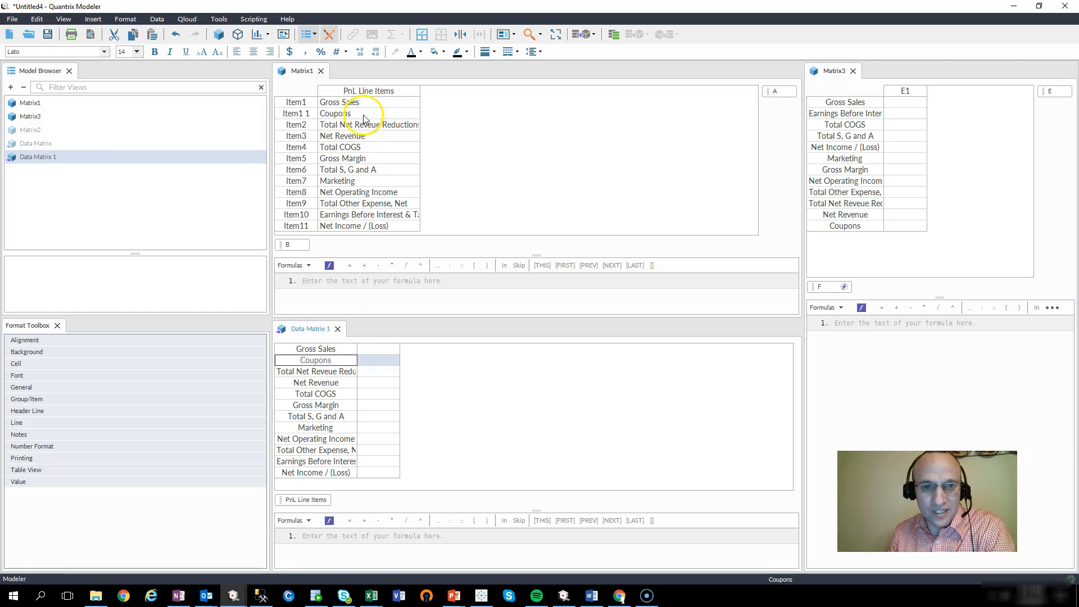
Step: Select Matrix1's twelve PnL line items, then switch to the PowerPoint contact slide
left_click(372, 94)
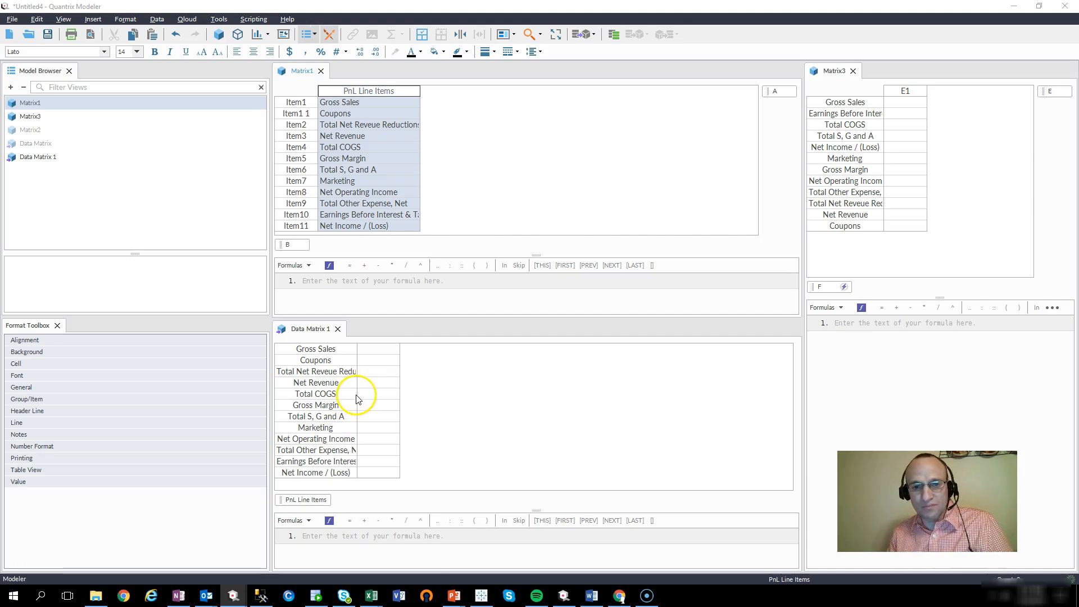
key("alt+Tab")
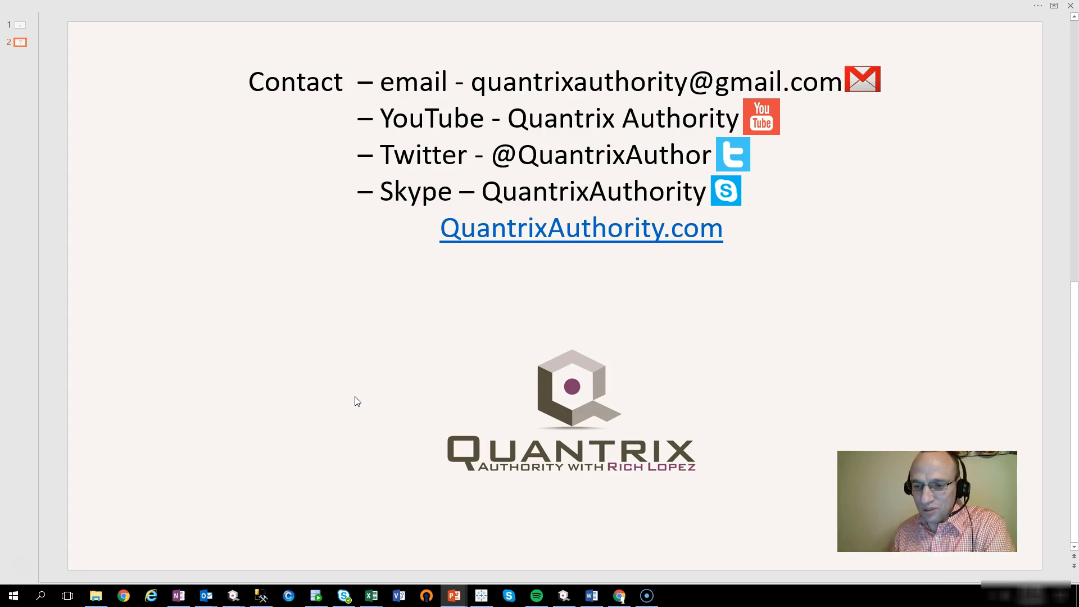